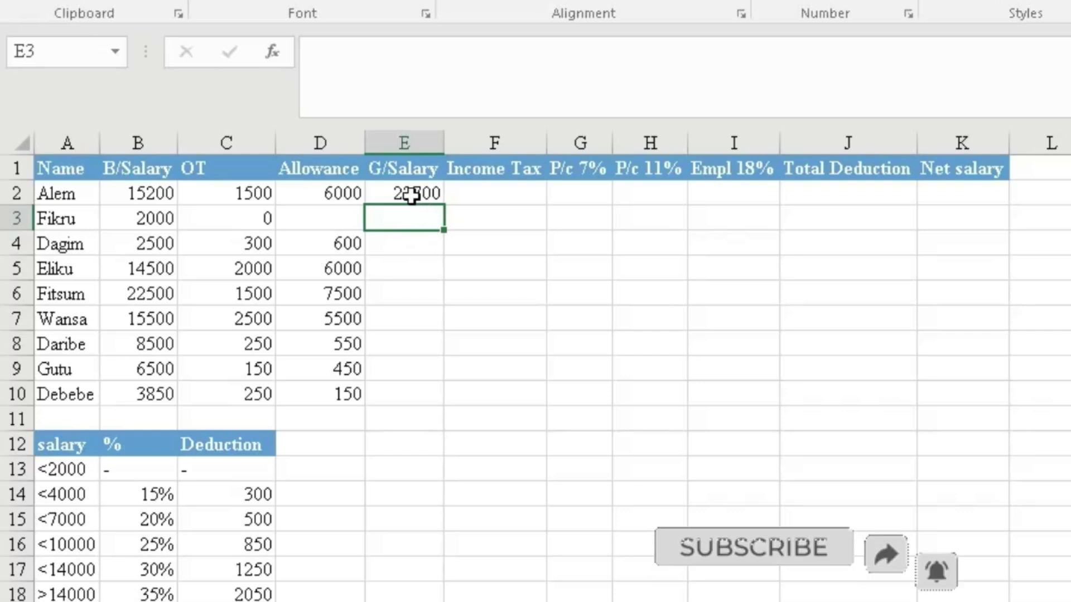
Fill the gross salary formula in E2 down the G/Salary column through row 10.
{"action": "left_click", "coordinate": [409, 193]}
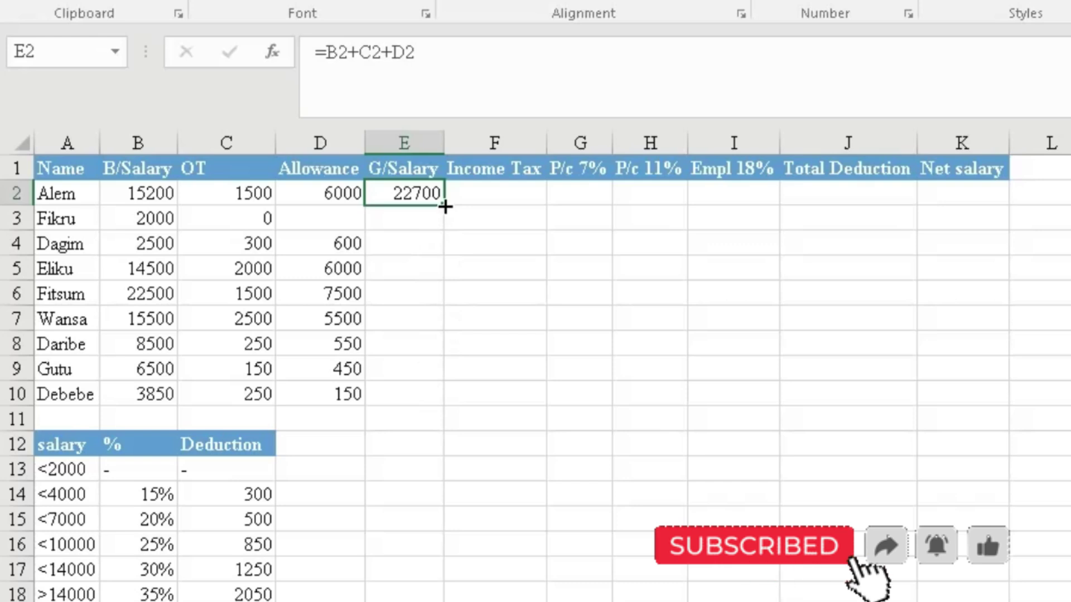
{"action": "double_click", "coordinate": [445, 206]}
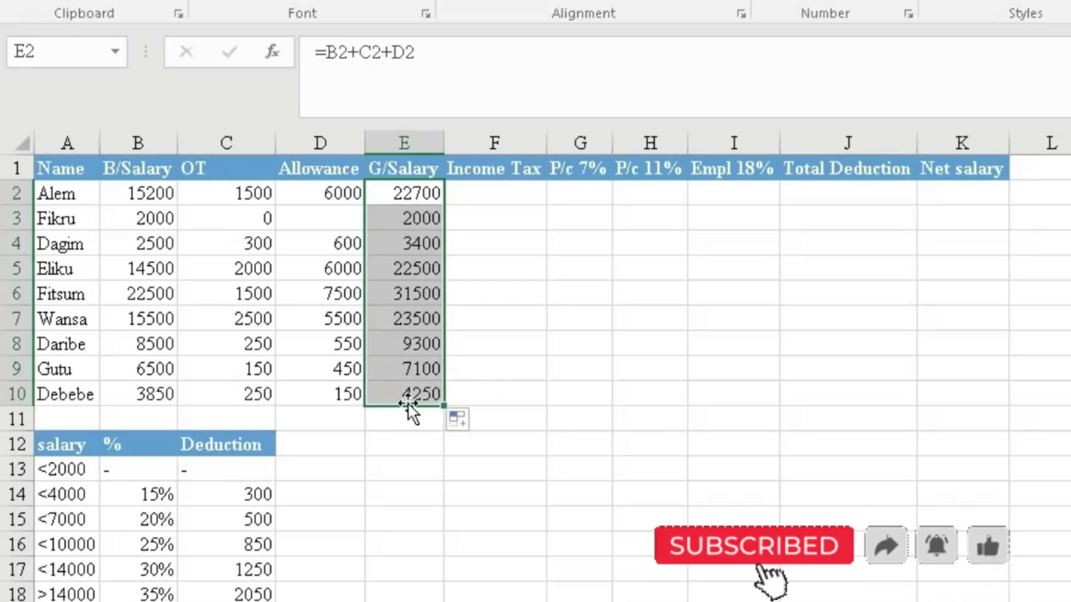
{"action": "left_click", "coordinate": [360, 471]}
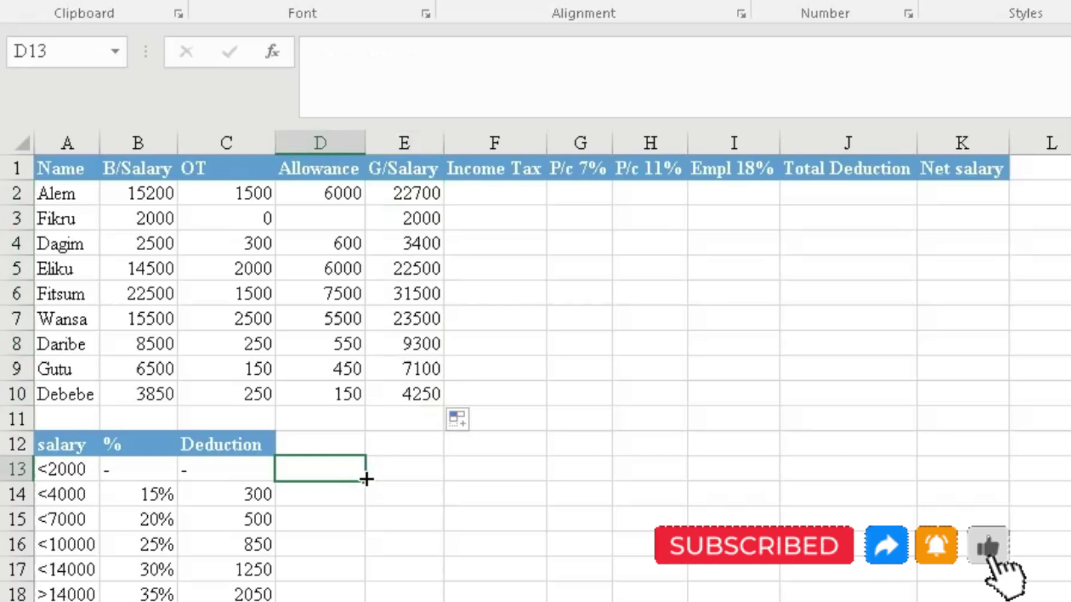
Start an IF function in F2 under Income Tax with the logical test E2<2000 and 0 as the value if true.
{"action": "left_click", "coordinate": [488, 193]}
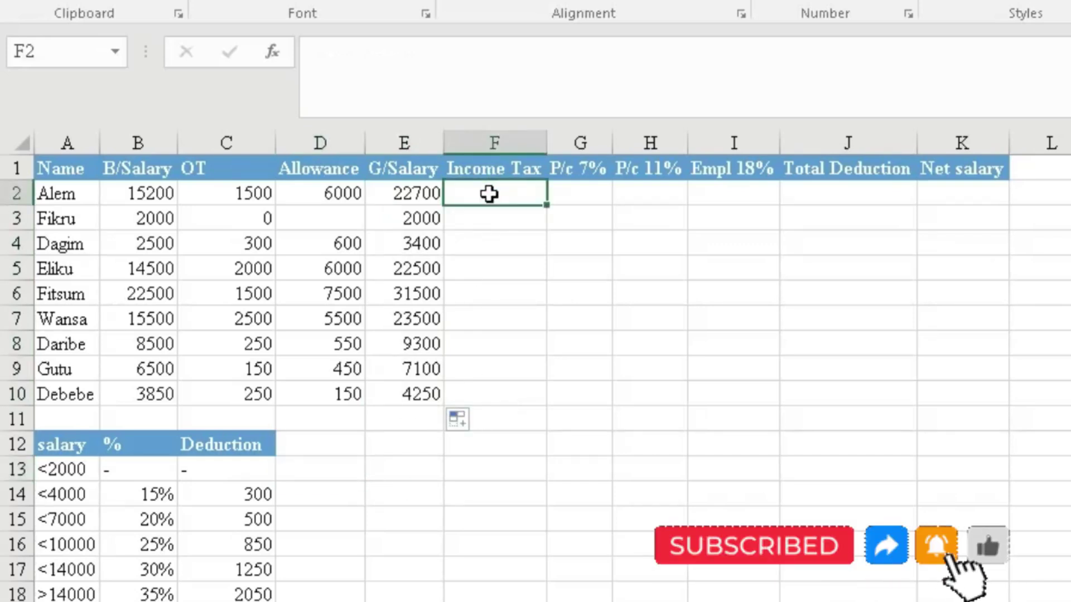
{"action": "left_click", "coordinate": [276, 51]}
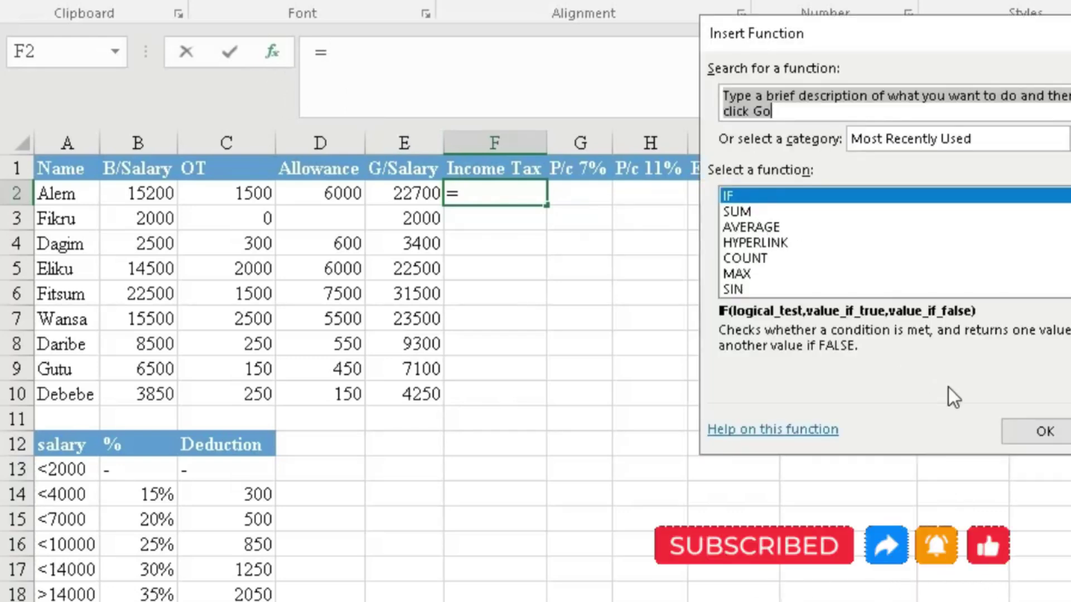
{"action": "left_click", "coordinate": [1039, 432]}
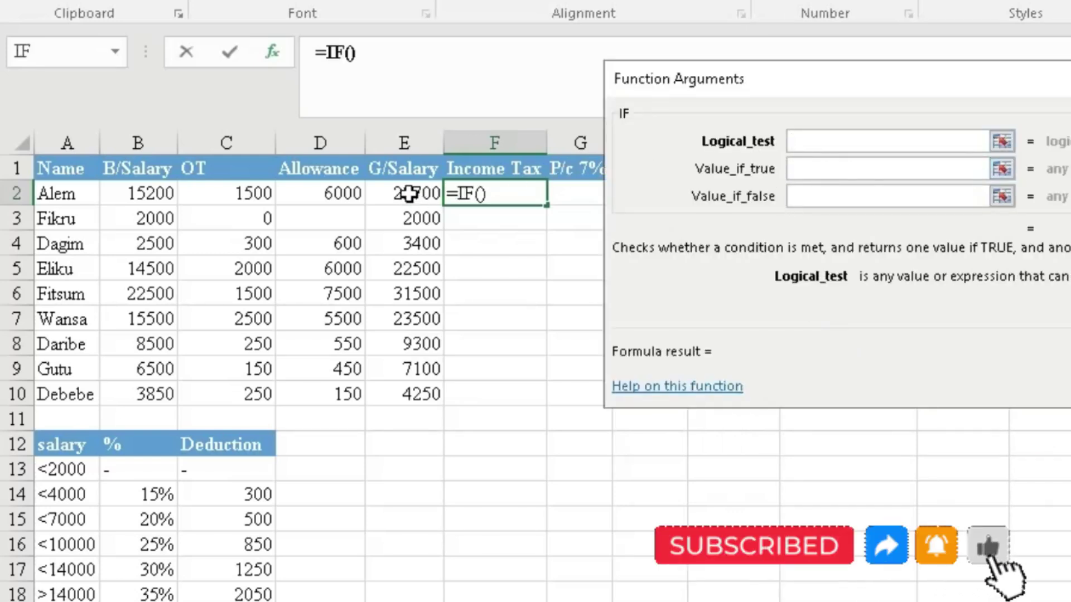
{"action": "left_click", "coordinate": [410, 193]}
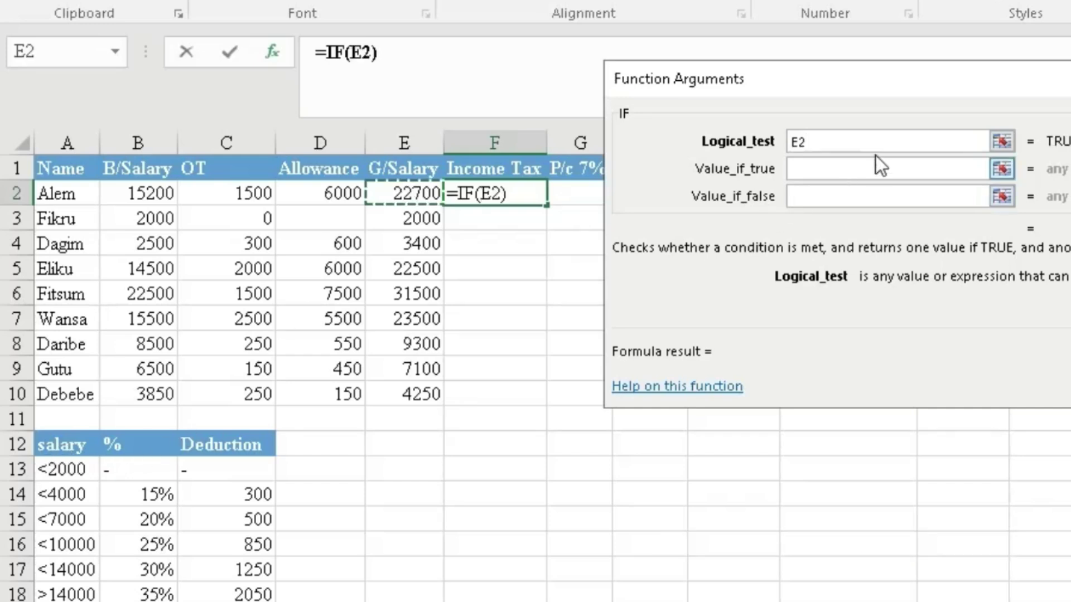
{"action": "type", "text": "<"}
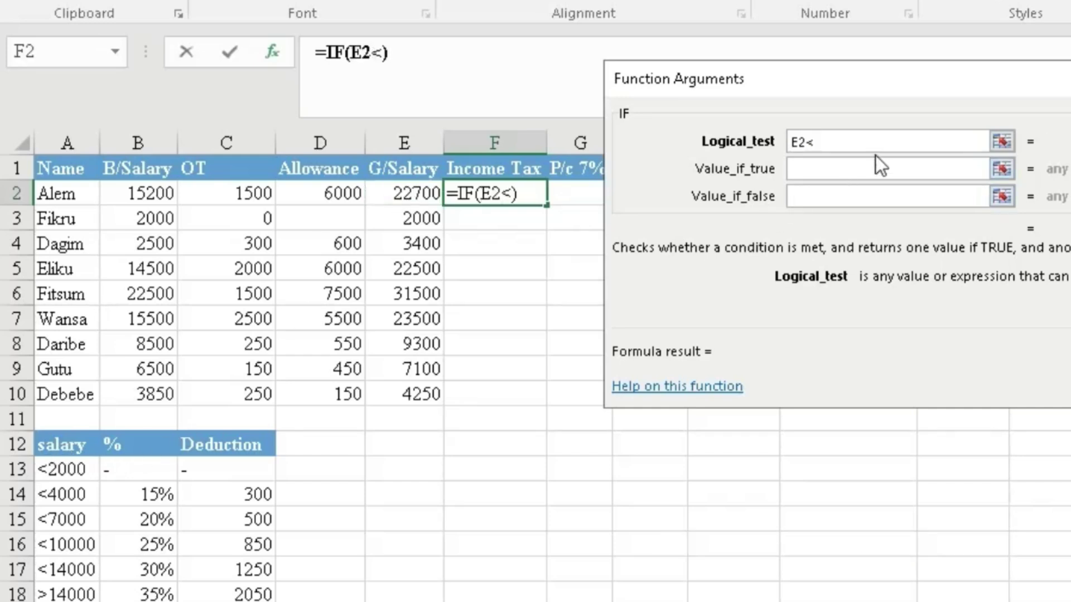
{"action": "type", "text": "2000"}
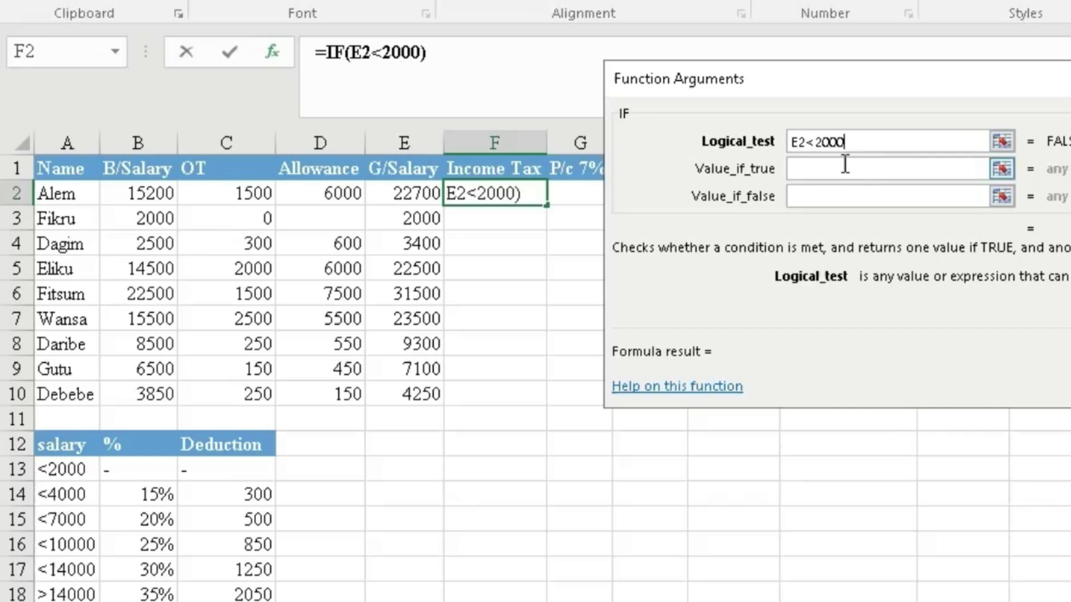
{"action": "left_click", "coordinate": [815, 169]}
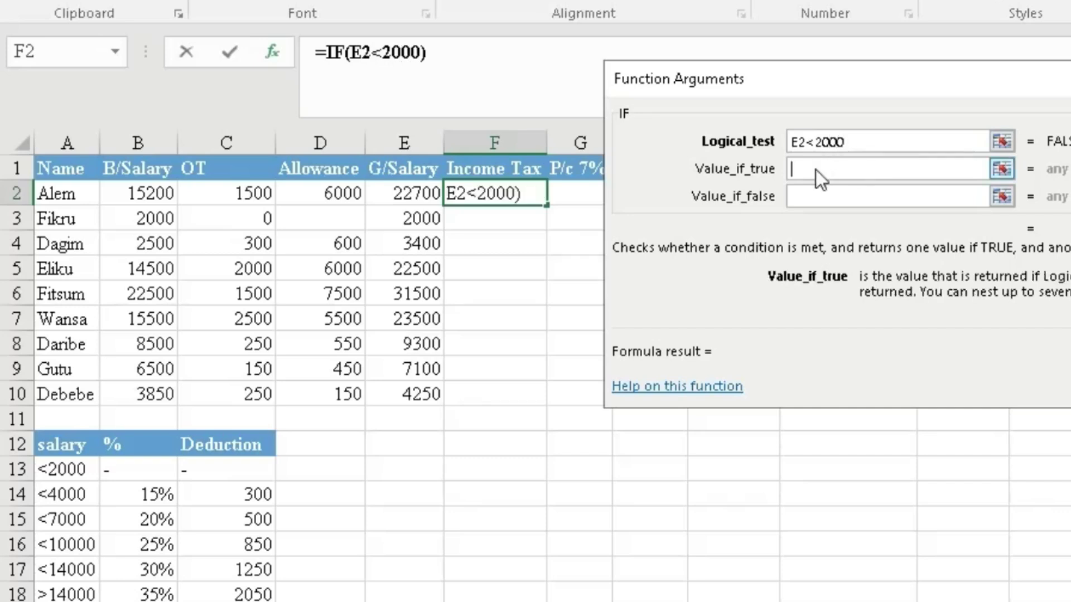
{"action": "type", "text": "0"}
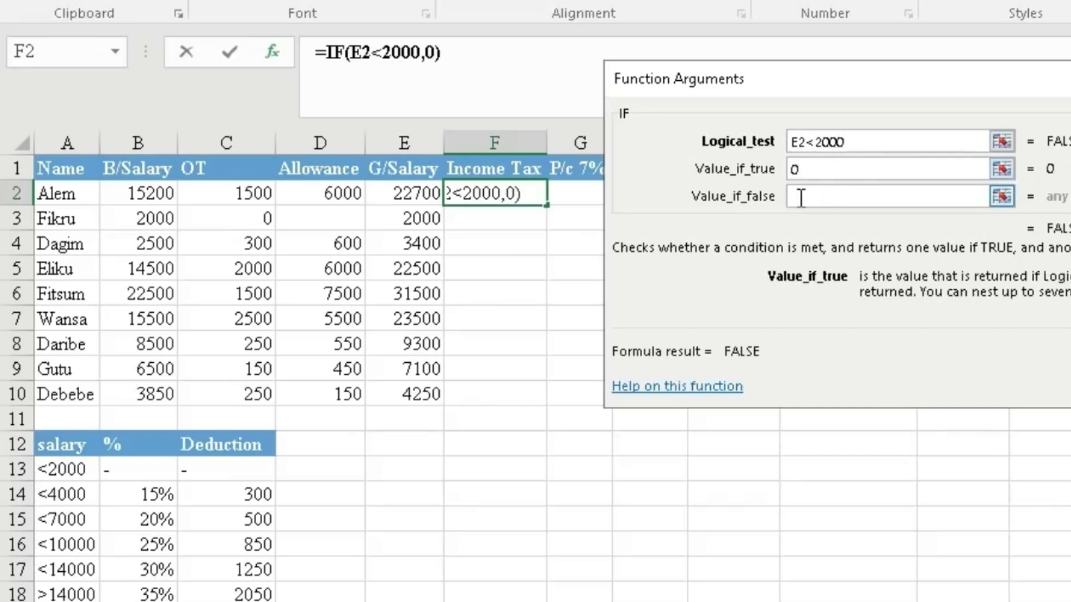
Nest a second IF as the value if false, testing E2<4000 and returning E2*15%-300 when true.
{"action": "left_click", "coordinate": [808, 196]}
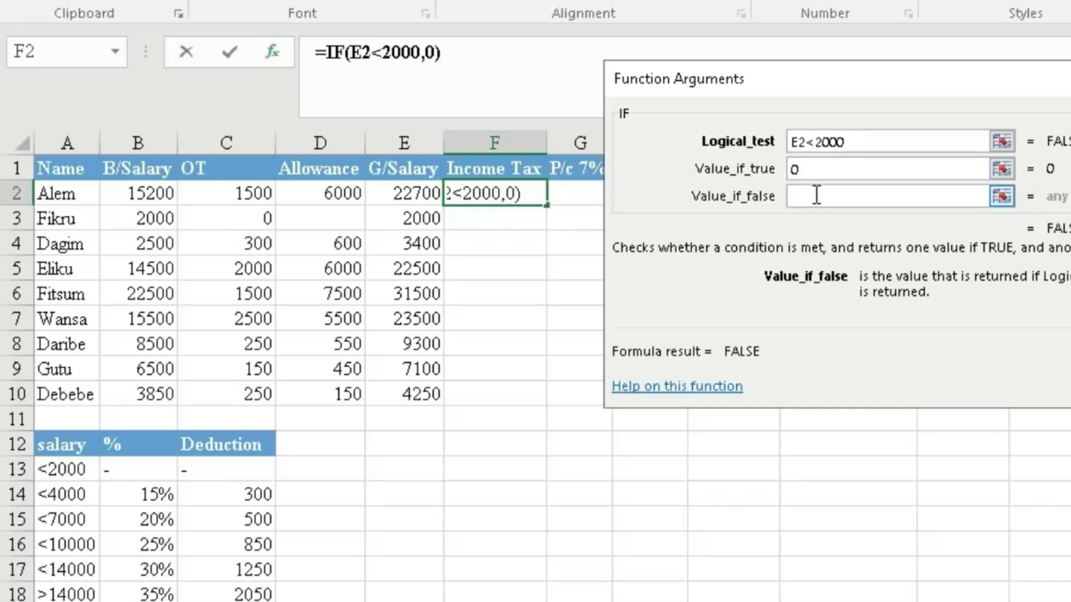
{"action": "left_click", "coordinate": [27, 53]}
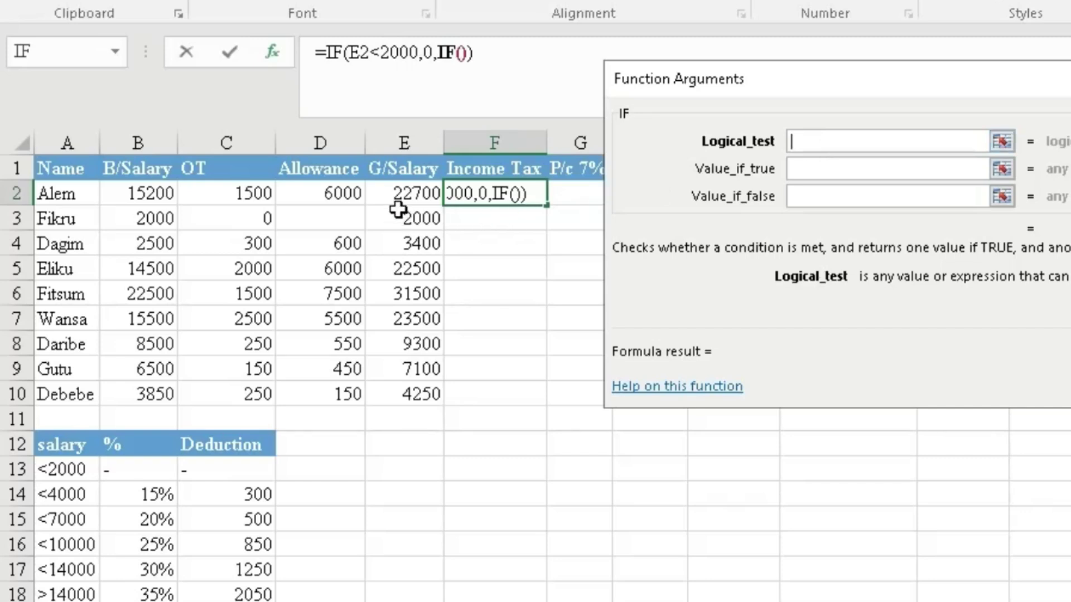
{"action": "left_click", "coordinate": [402, 193]}
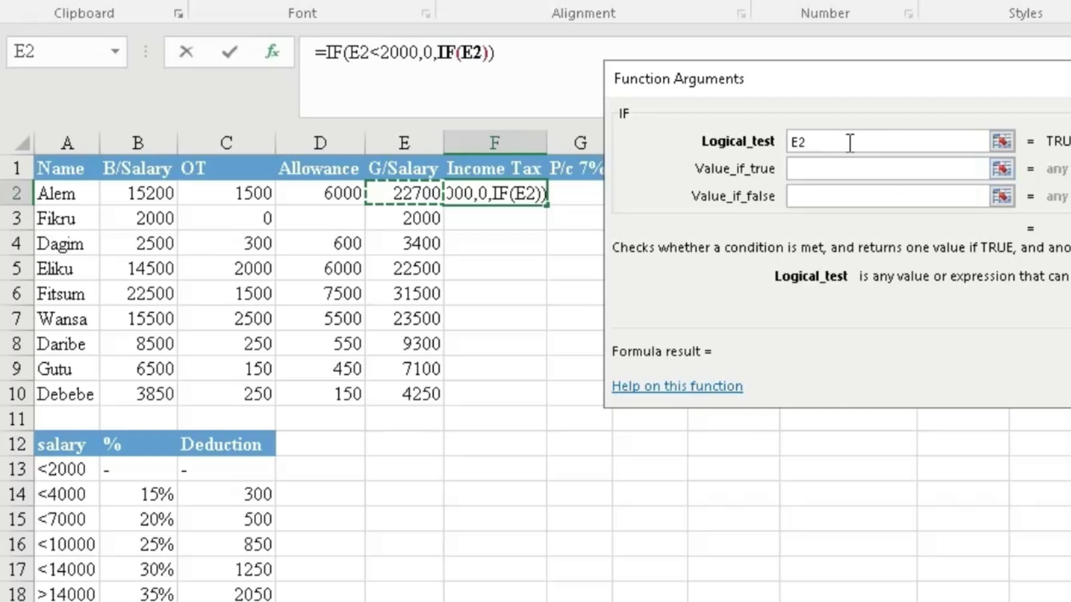
{"action": "type", "text": "<4000"}
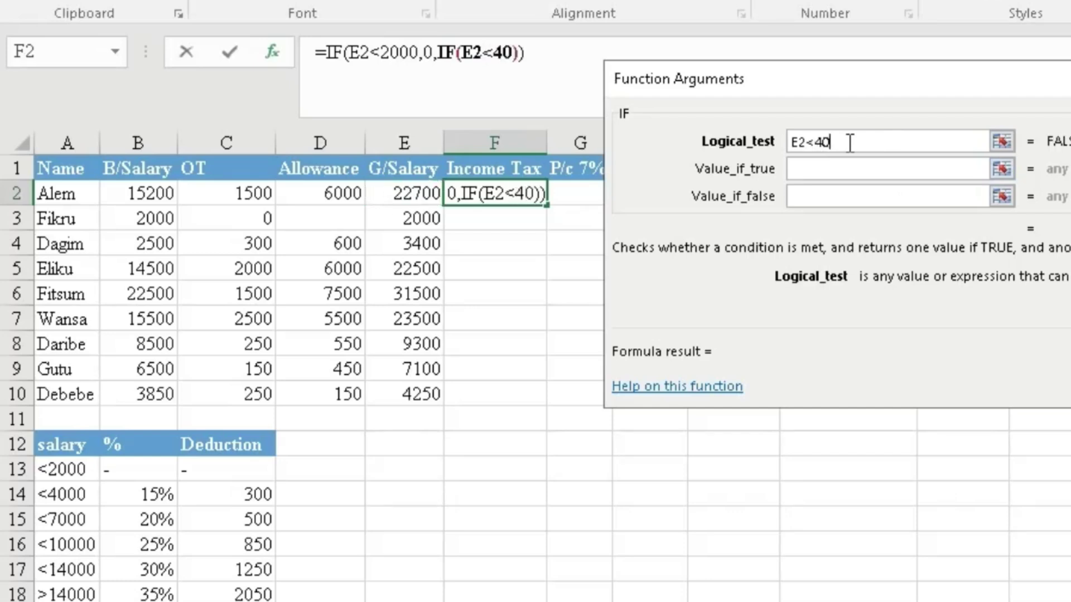
{"action": "left_click", "coordinate": [822, 170]}
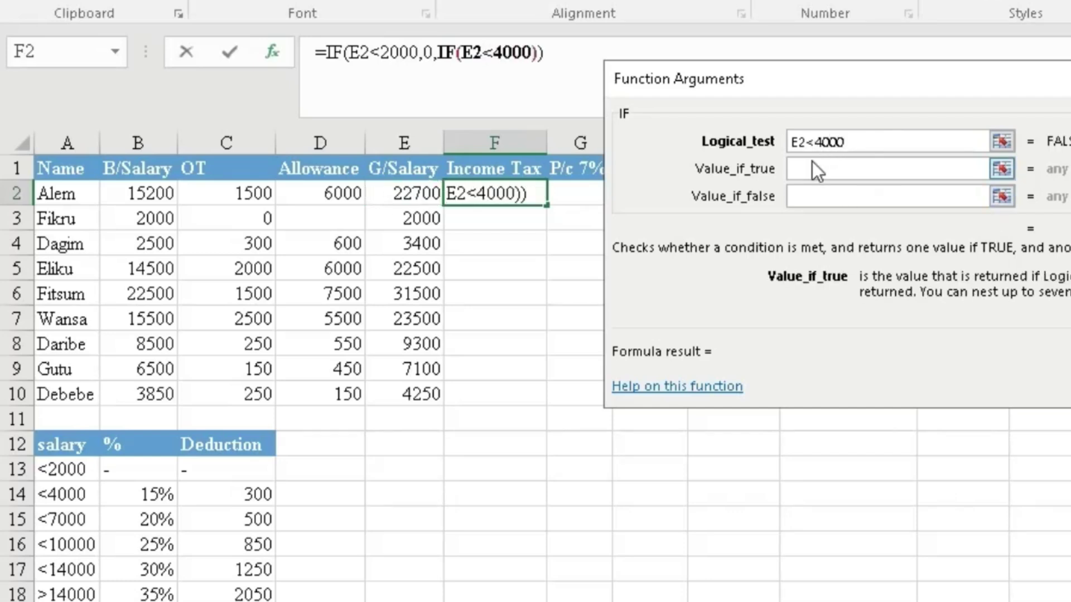
{"action": "left_click", "coordinate": [405, 192]}
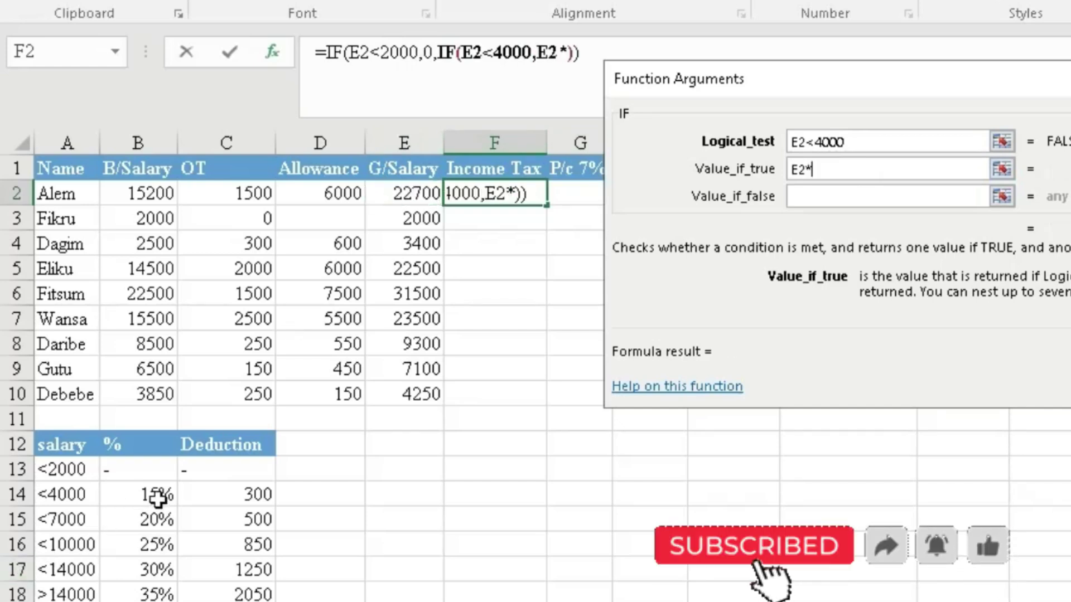
{"action": "type", "text": "*15"}
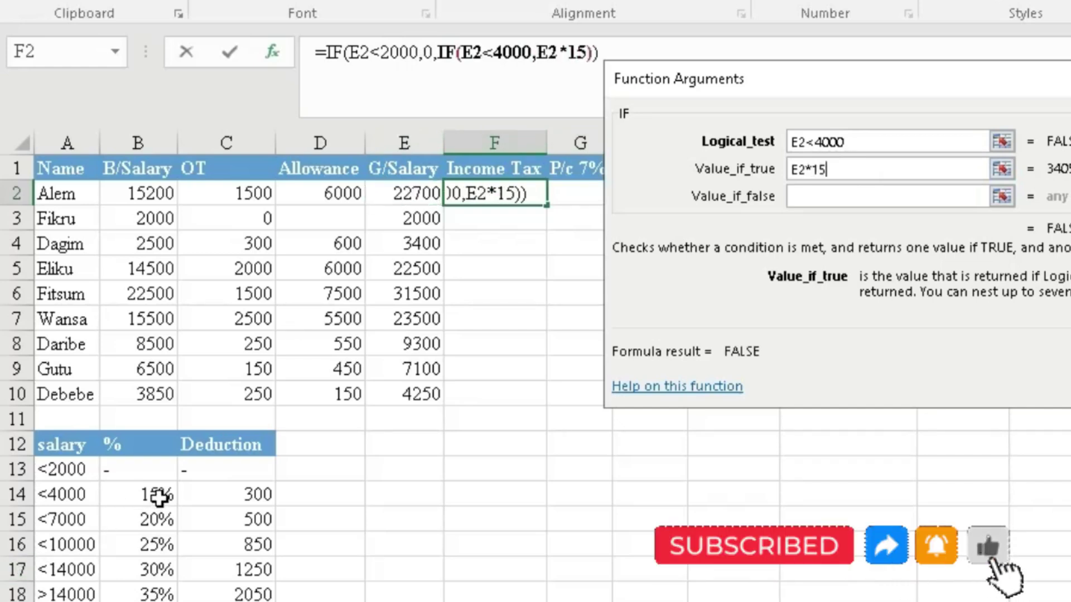
{"action": "type", "text": "%-"}
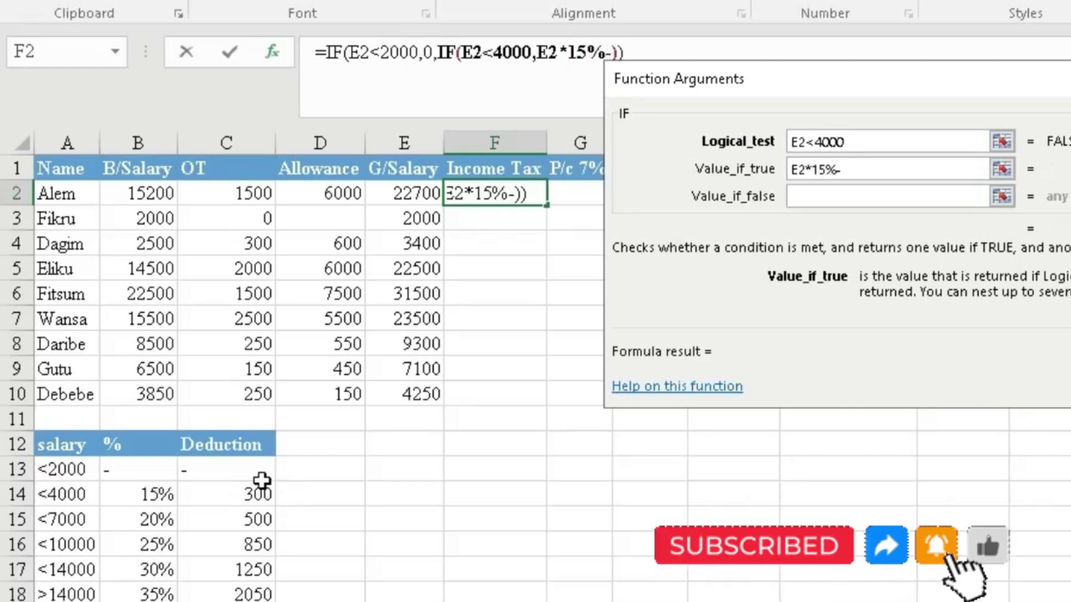
{"action": "type", "text": "300"}
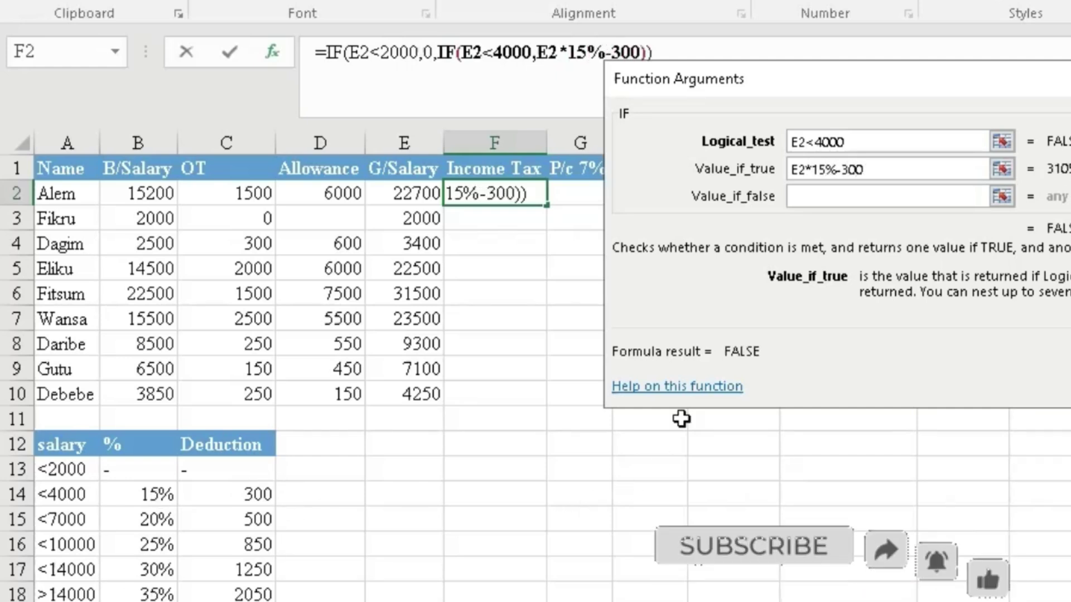
Nest a third IF as the second one's value if false, testing E2<7000 and returning E2*20%-500 when true.
{"action": "left_click", "coordinate": [797, 196]}
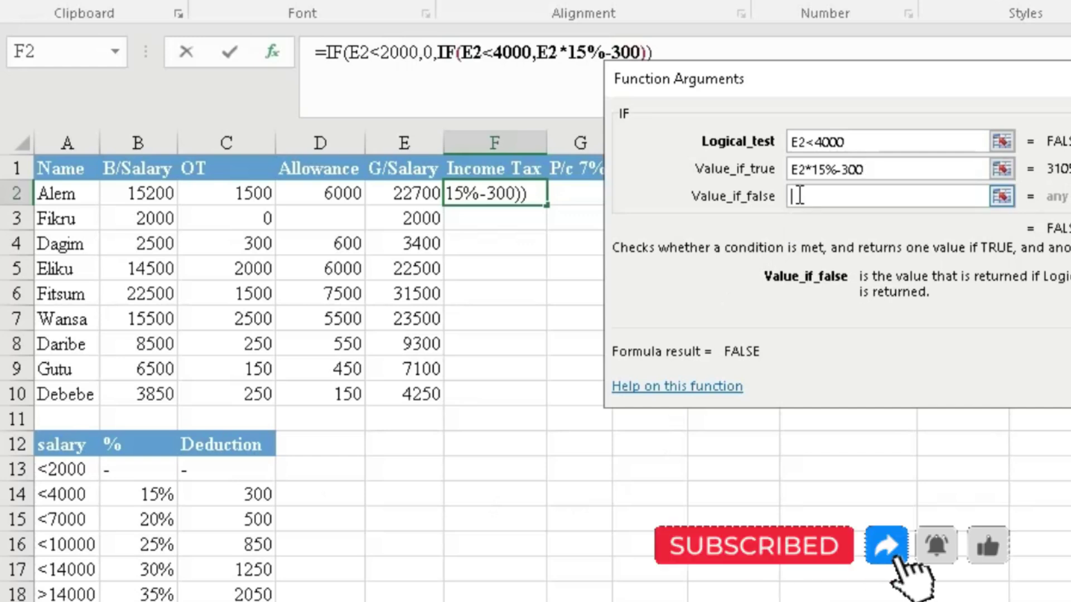
{"action": "left_click", "coordinate": [24, 50]}
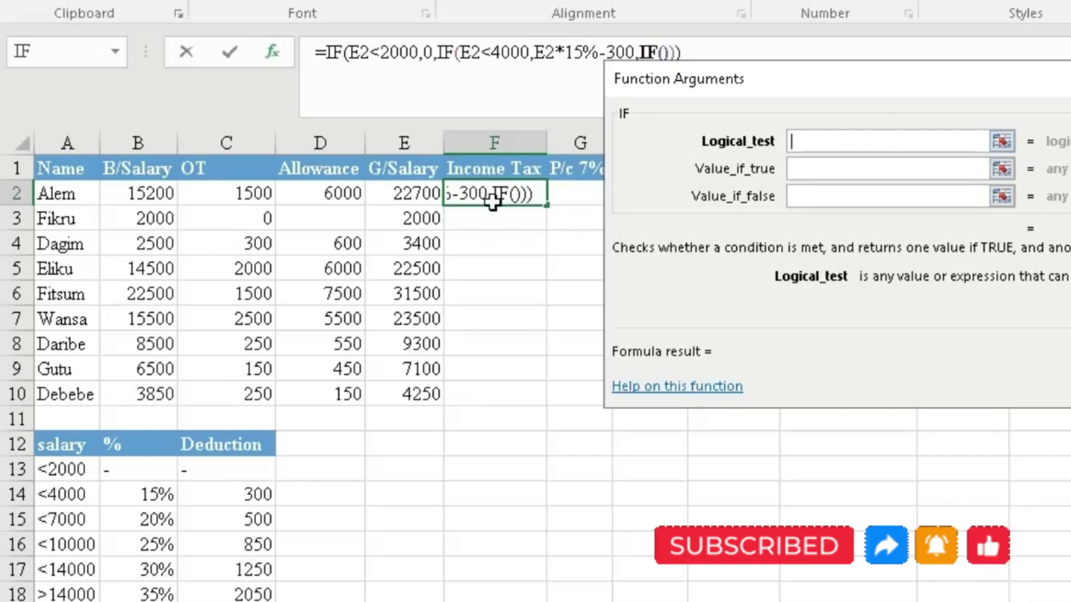
{"action": "left_click", "coordinate": [403, 195]}
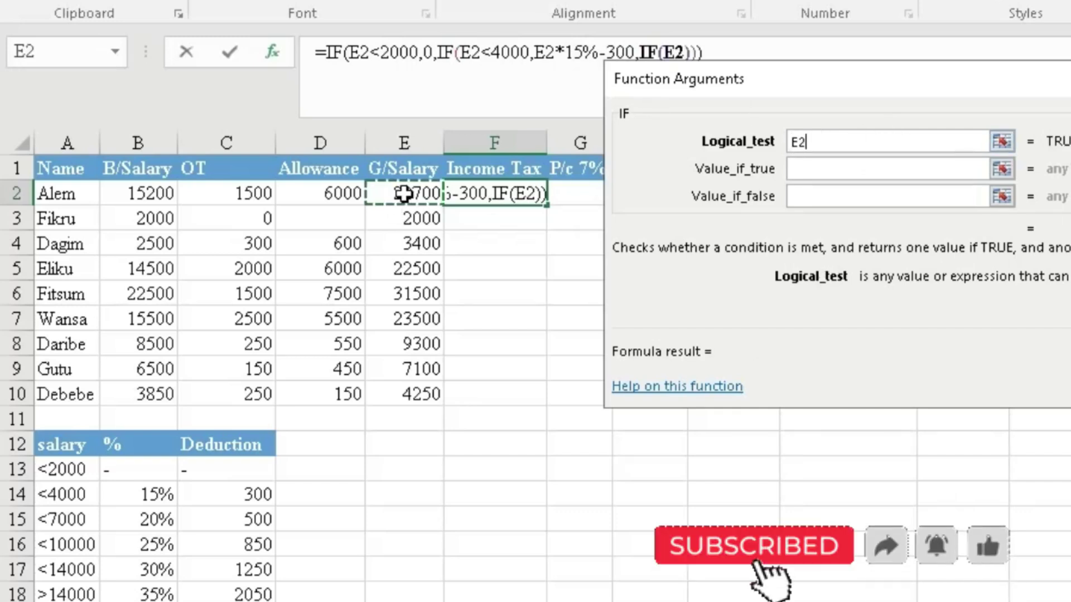
{"action": "type", "text": "<"}
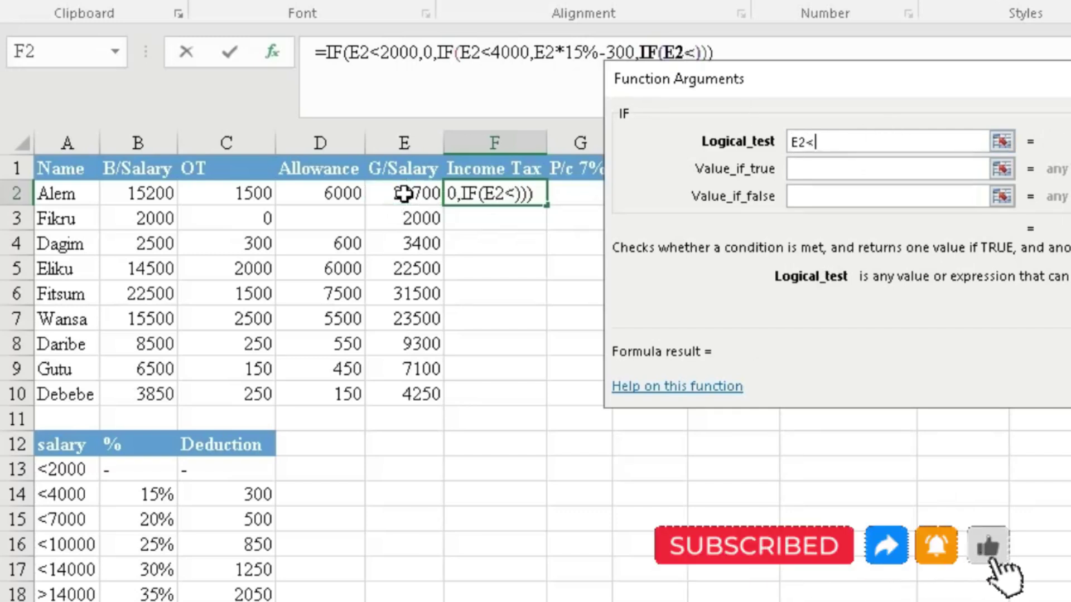
{"action": "type", "text": "7000"}
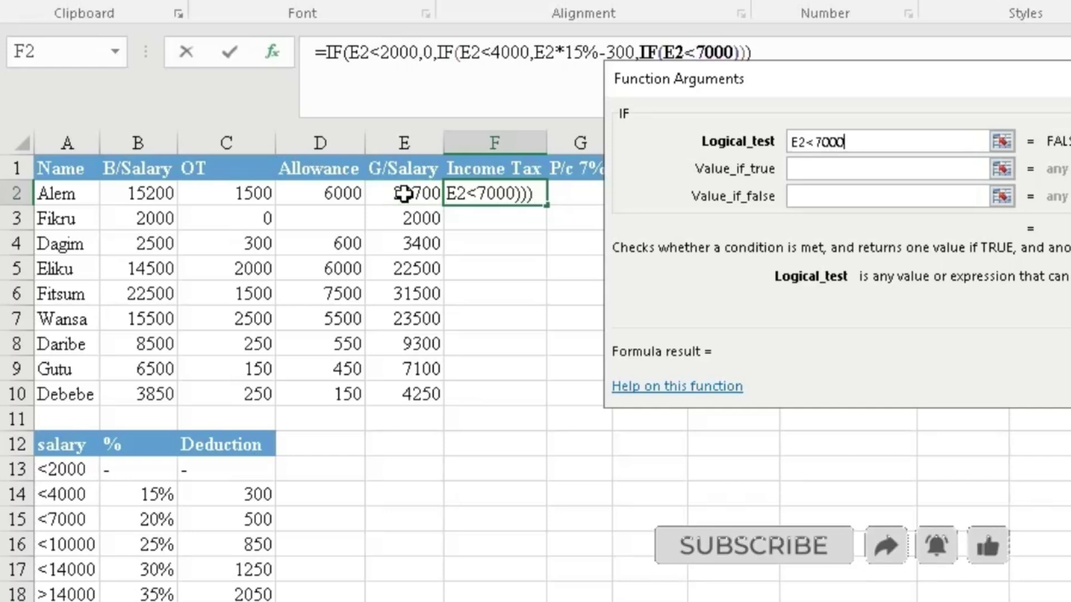
{"action": "left_click", "coordinate": [804, 177]}
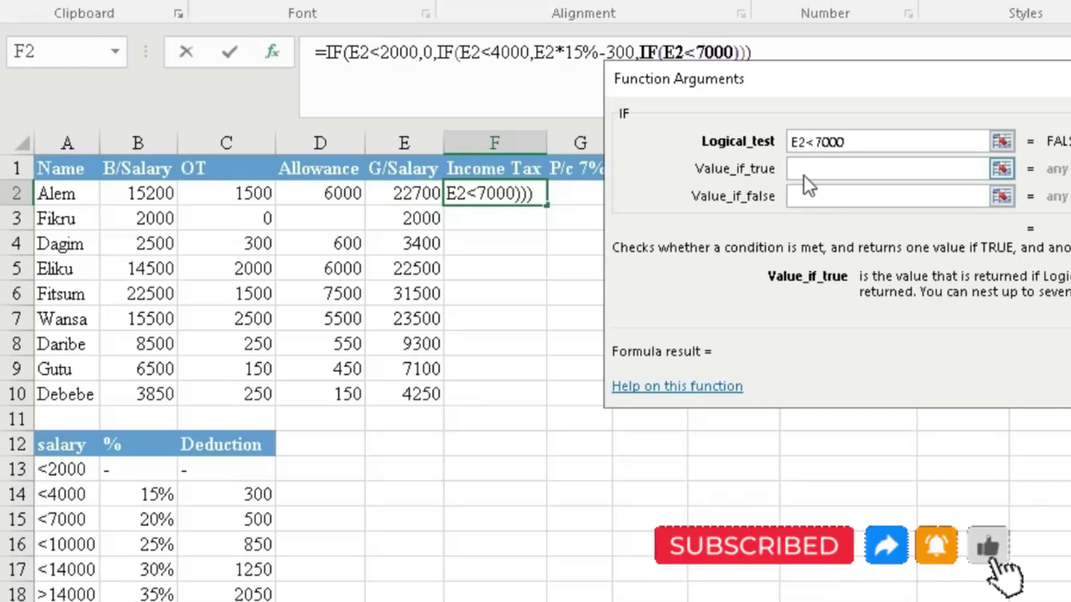
{"action": "left_click", "coordinate": [409, 193]}
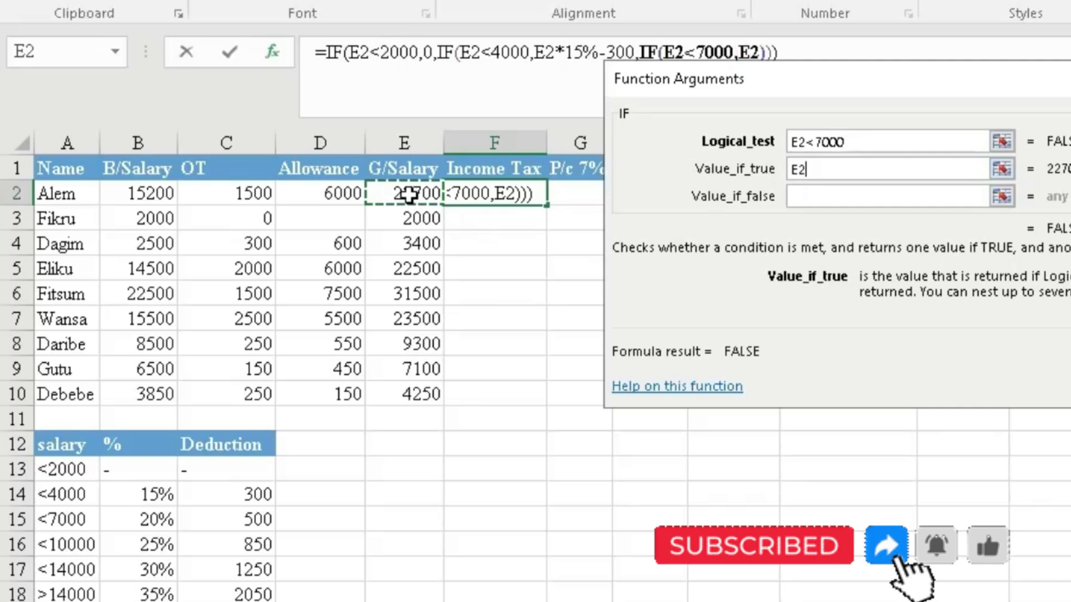
{"action": "type", "text": "*"}
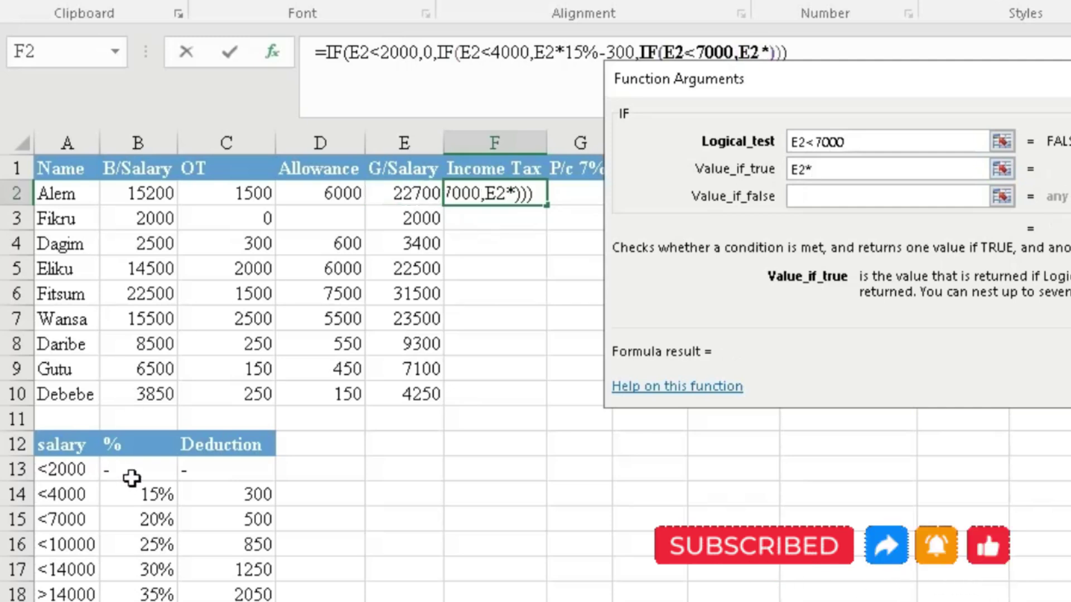
{"action": "type", "text": "20%"}
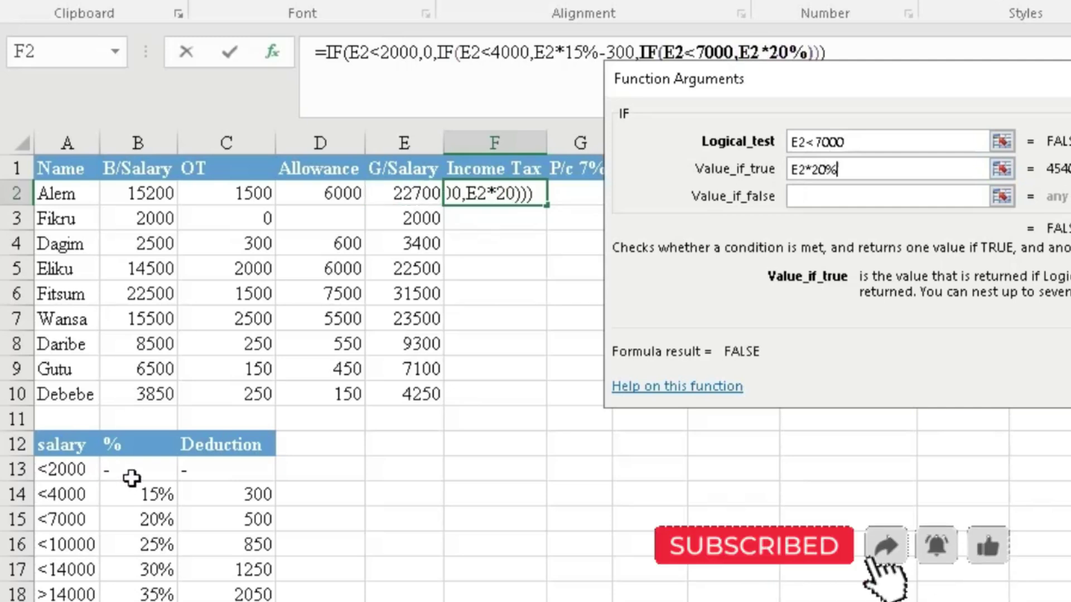
{"action": "type", "text": "-"}
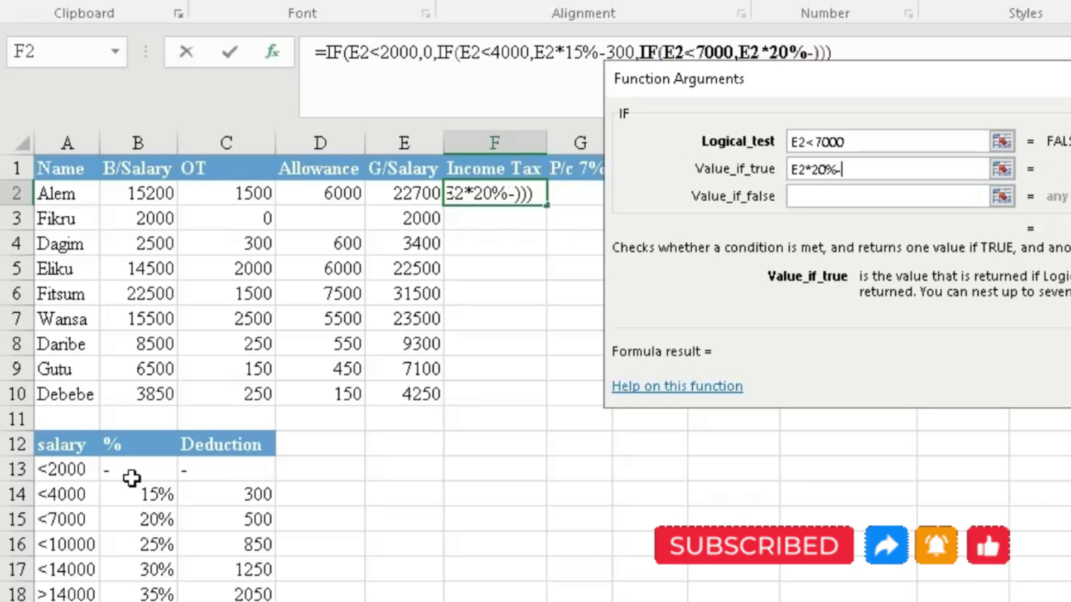
{"action": "type", "text": "5"}
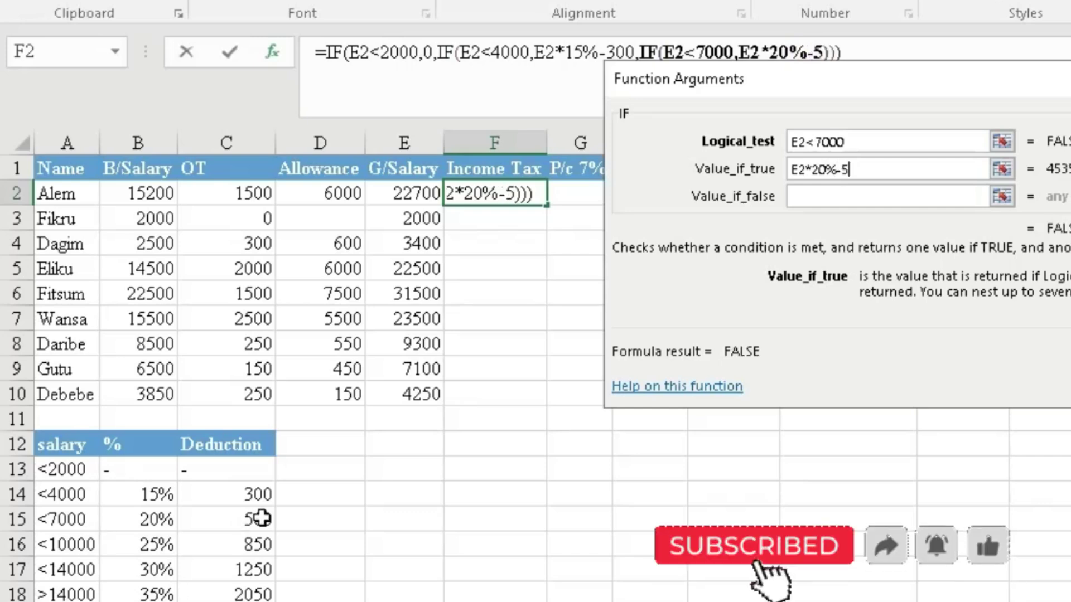
{"action": "type", "text": "00"}
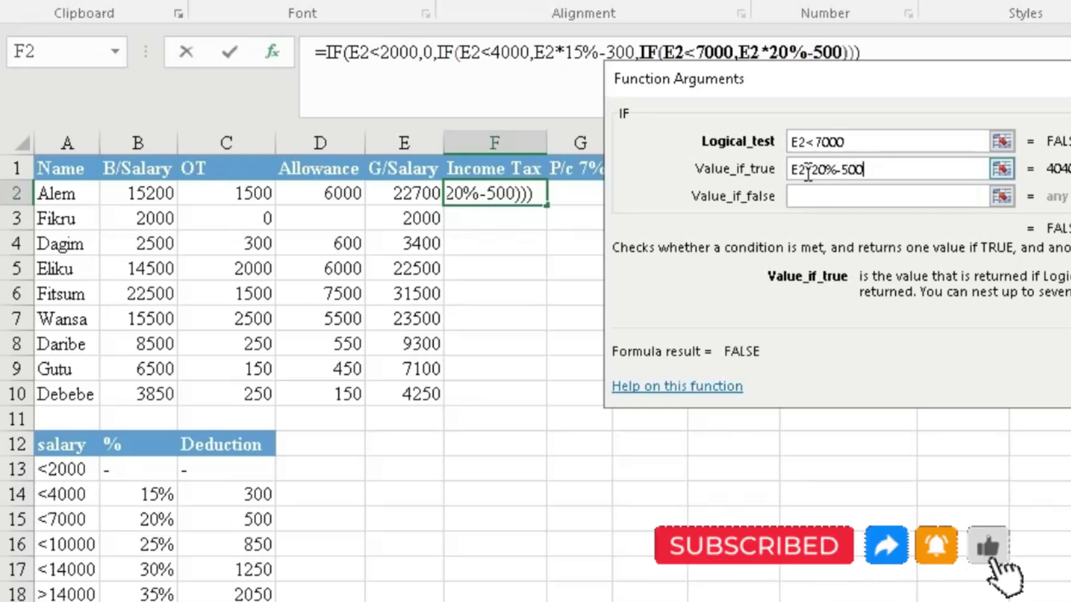
Nest a fourth IF as the third one's value if false, testing E2<10000 and returning E2*25%-850 when true.
{"action": "left_click", "coordinate": [806, 196]}
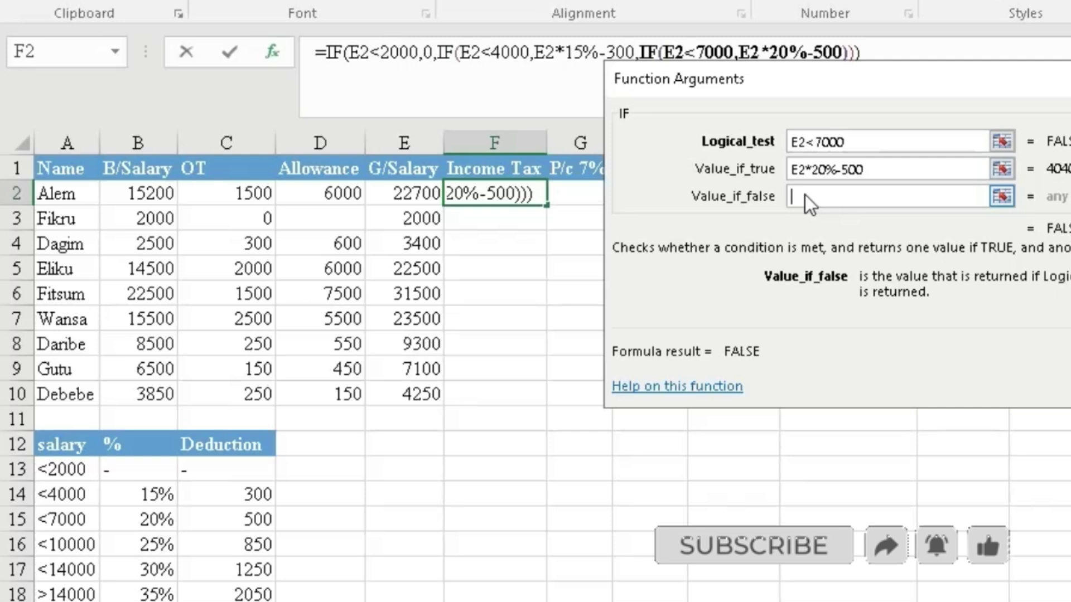
{"action": "left_click", "coordinate": [29, 50]}
{"action": "left_click", "coordinate": [26, 49]}
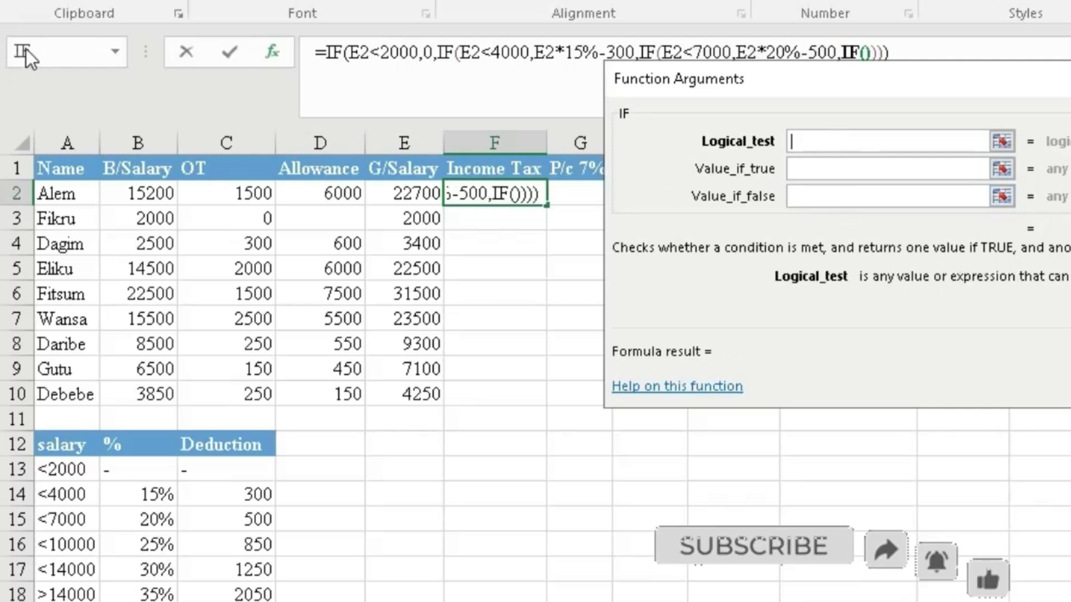
{"action": "left_click", "coordinate": [413, 194]}
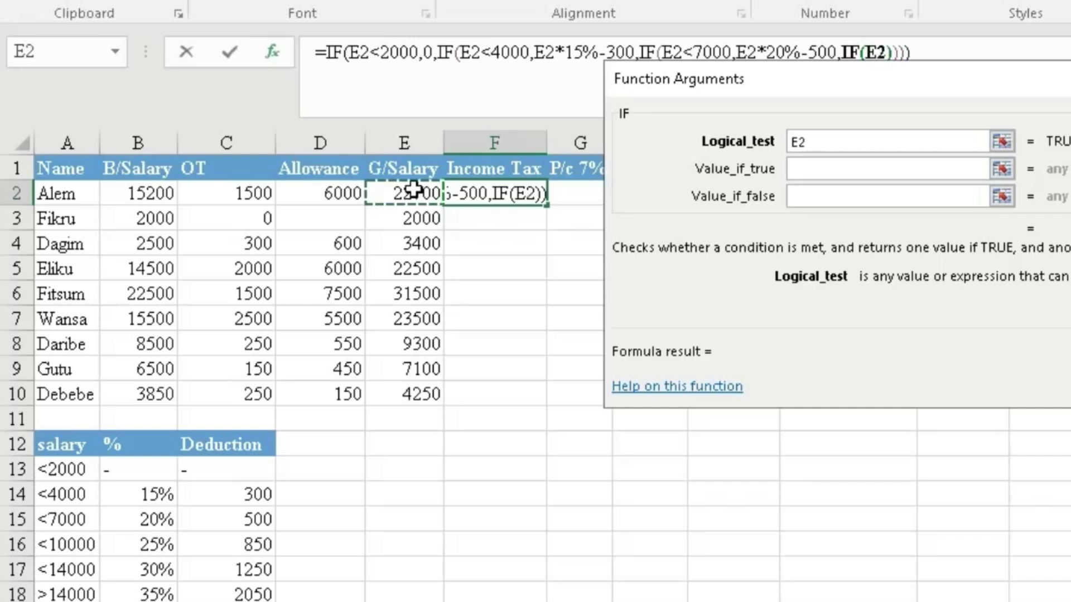
{"action": "type", "text": "<"}
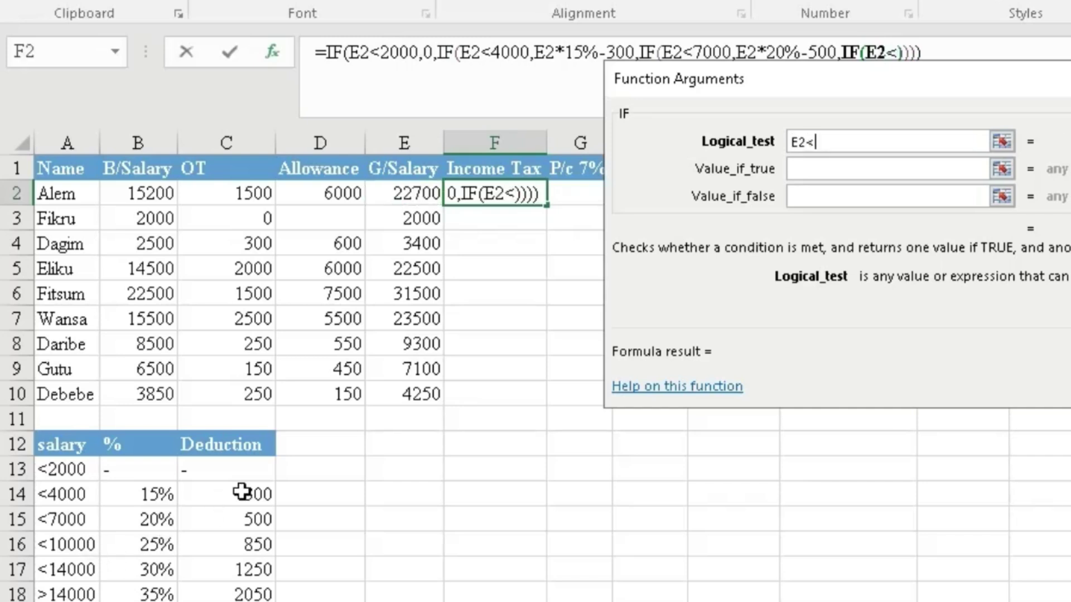
{"action": "type", "text": "10000"}
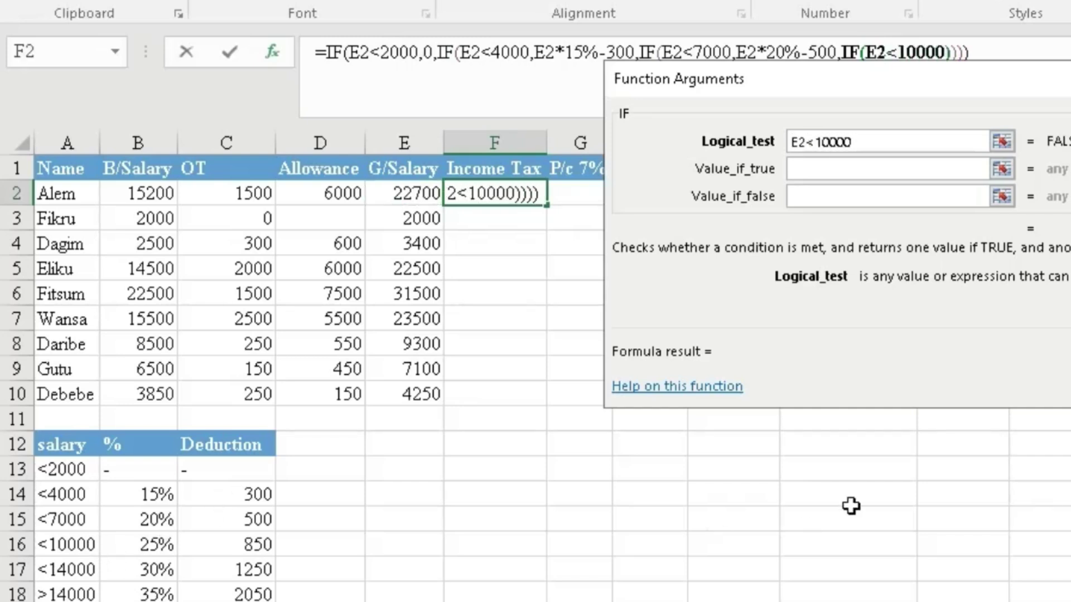
{"action": "left_click", "coordinate": [819, 170]}
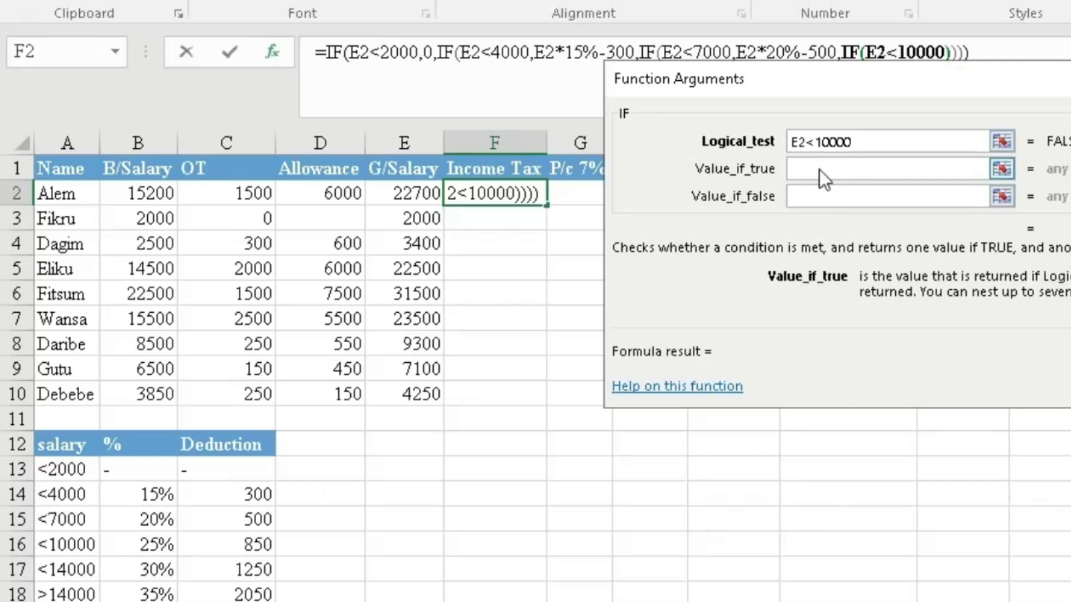
{"action": "left_click", "coordinate": [399, 197]}
{"action": "type", "text": "*"}
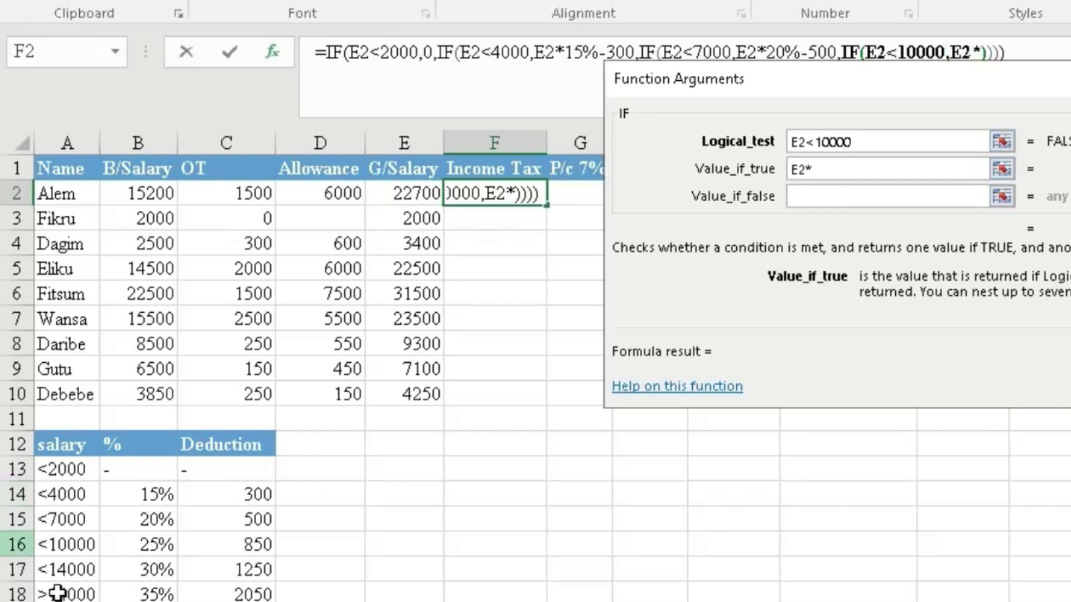
{"action": "type", "text": "25"}
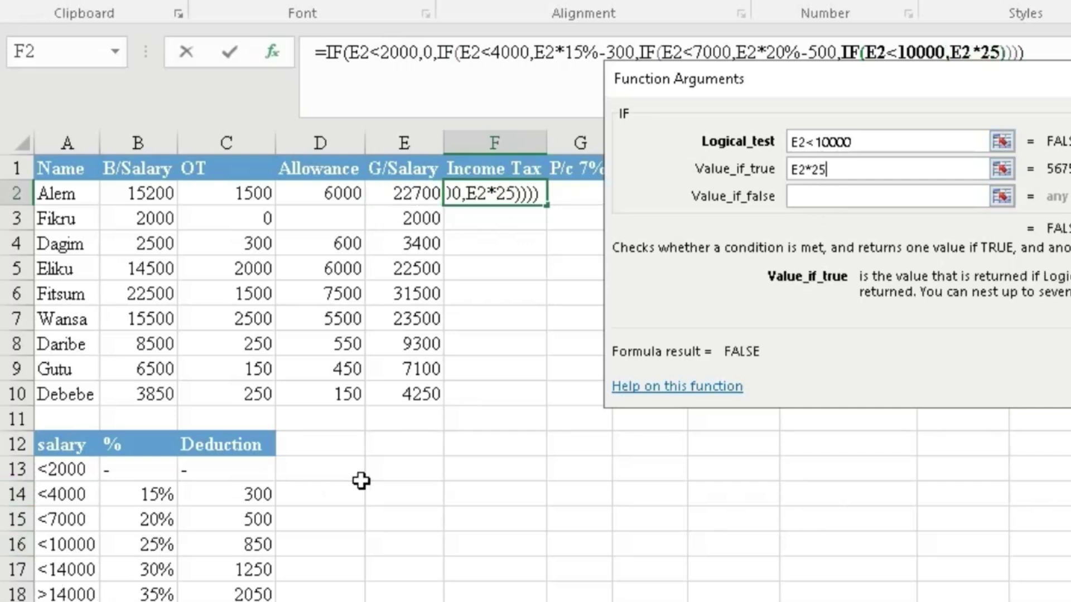
{"action": "type", "text": "%"}
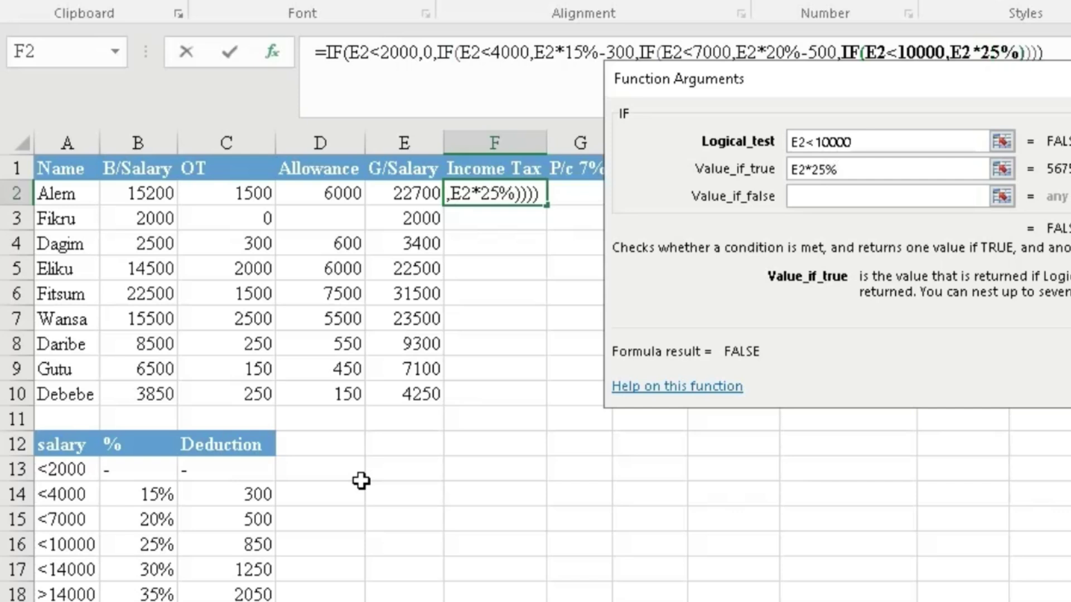
{"action": "type", "text": "-8"}
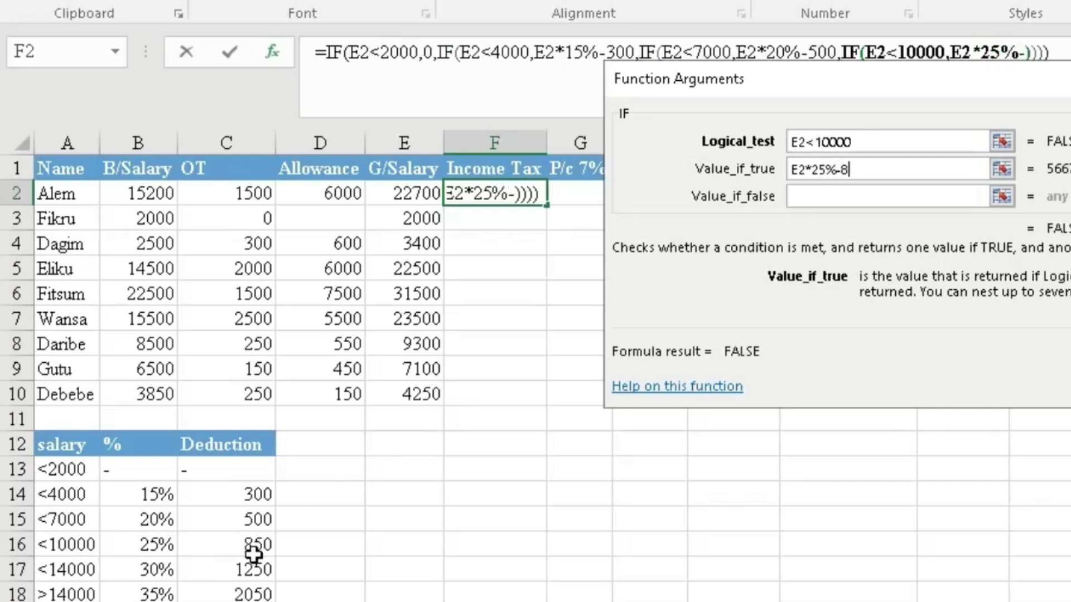
{"action": "type", "text": "50"}
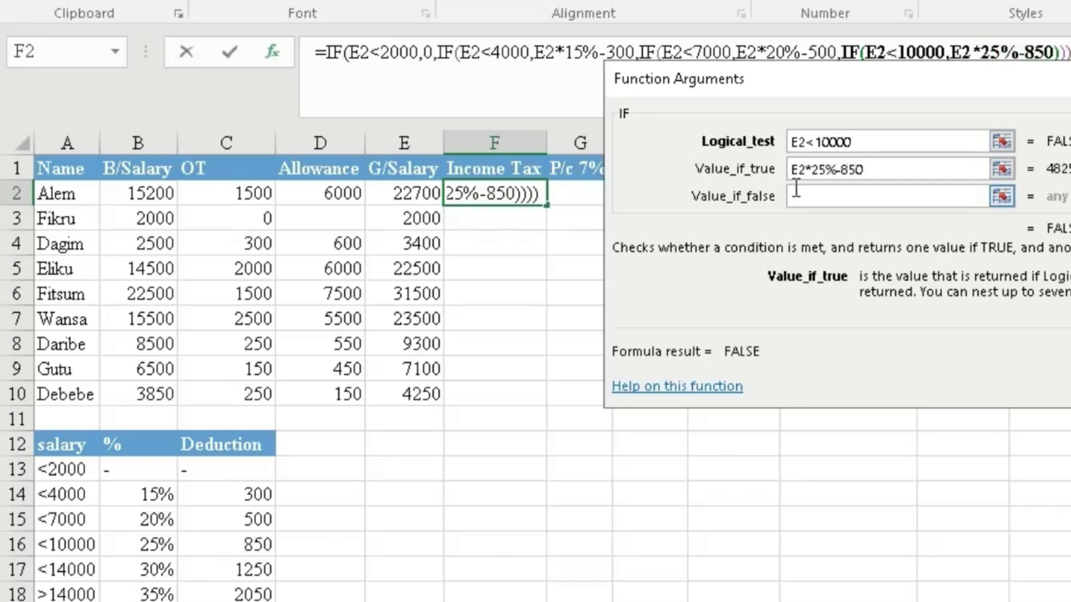
Nest a fifth IF as the fourth one's value if false, testing E2<14000 and returning E2*30%-1250 when true.
{"action": "left_click", "coordinate": [807, 198]}
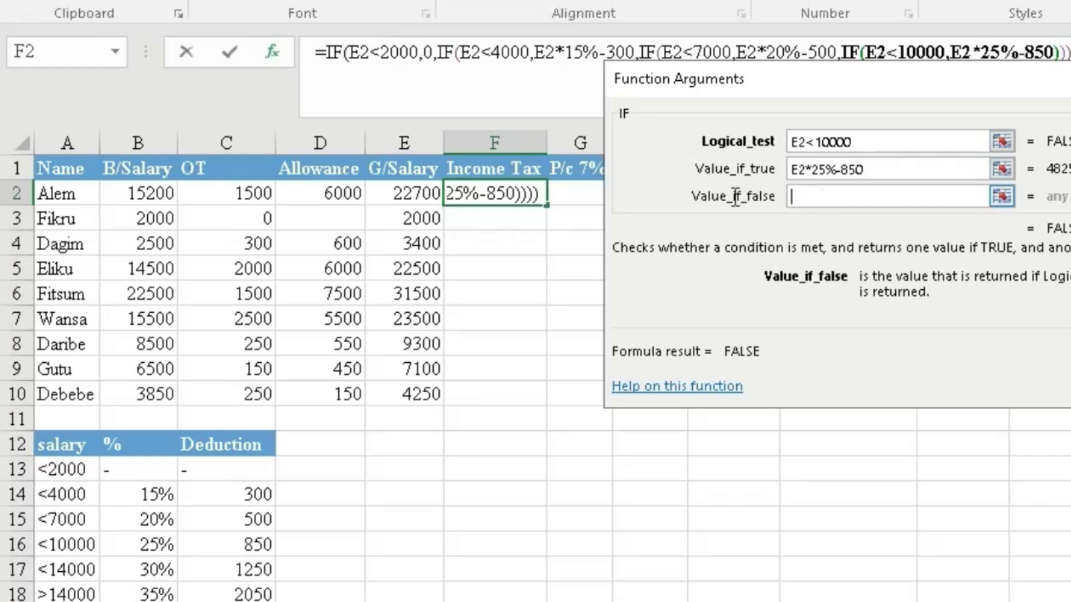
{"action": "left_click", "coordinate": [22, 51]}
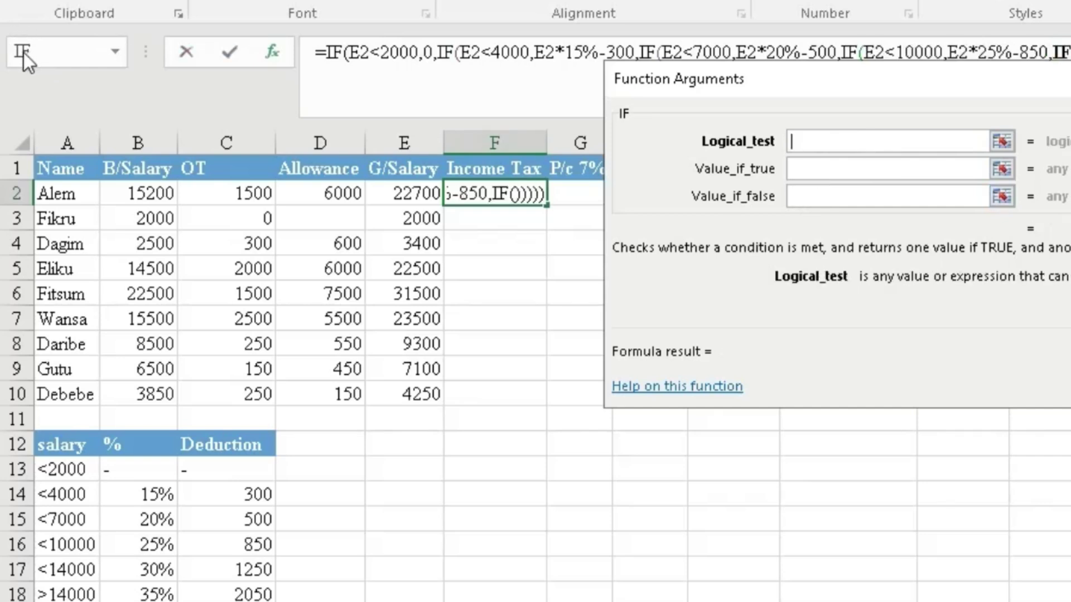
{"action": "left_click", "coordinate": [419, 192]}
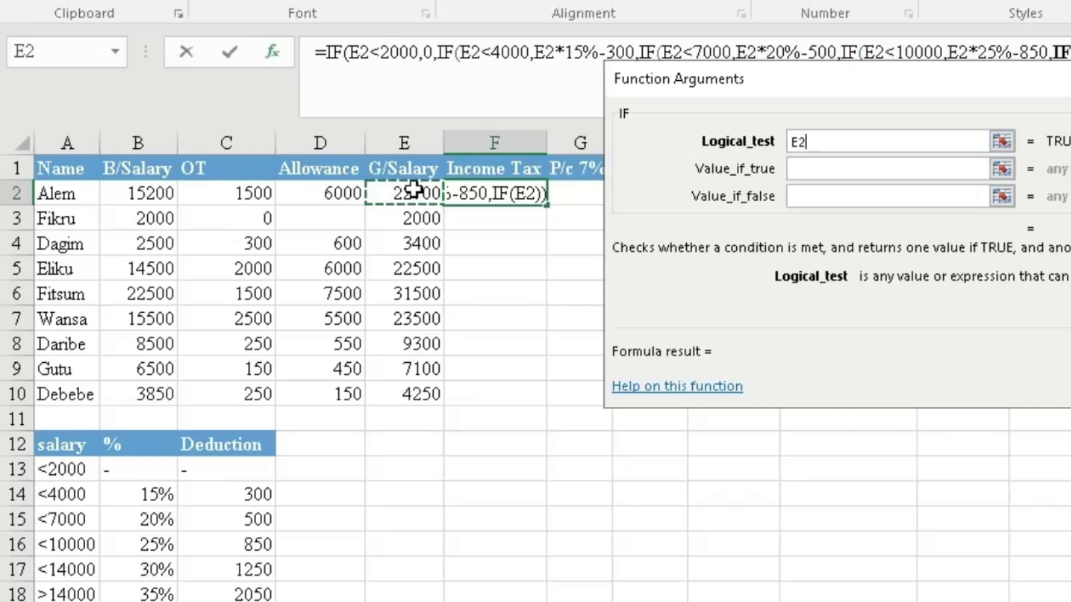
{"action": "type", "text": "<"}
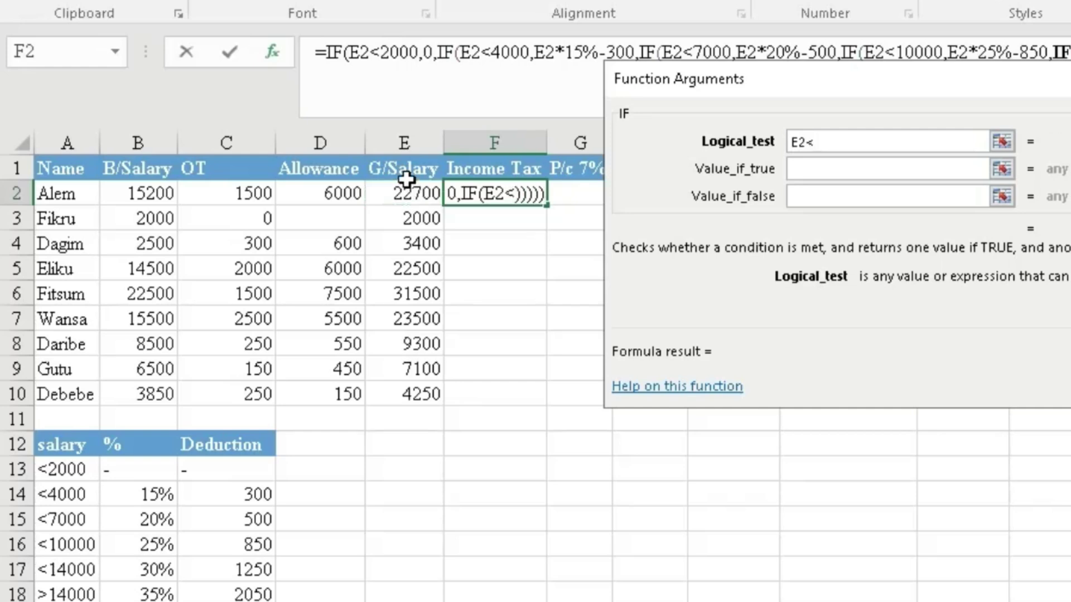
{"action": "type", "text": "14000"}
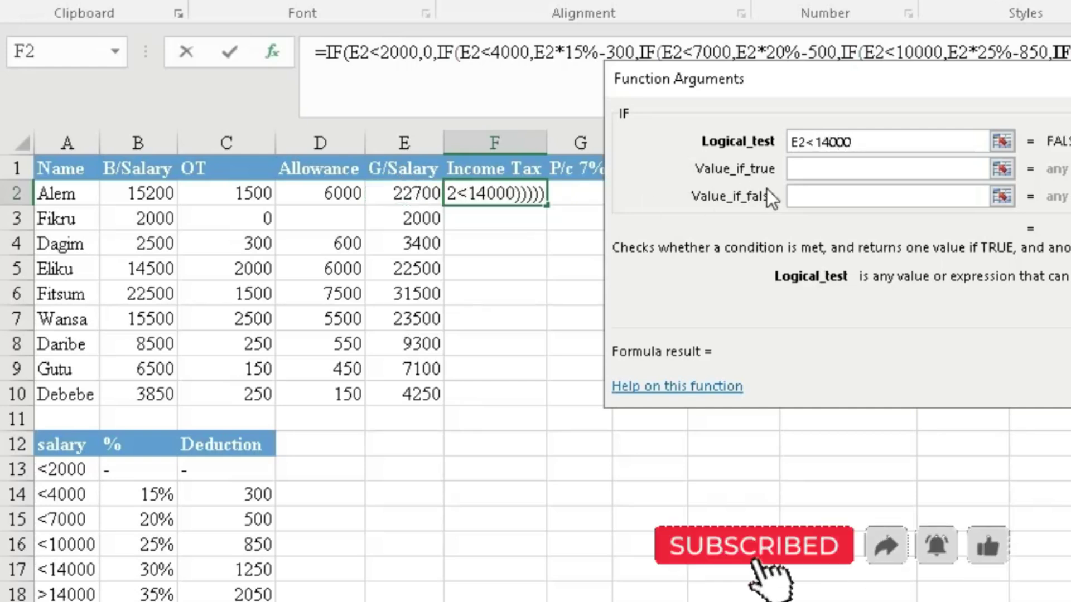
{"action": "left_click", "coordinate": [796, 169]}
{"action": "left_click", "coordinate": [413, 193]}
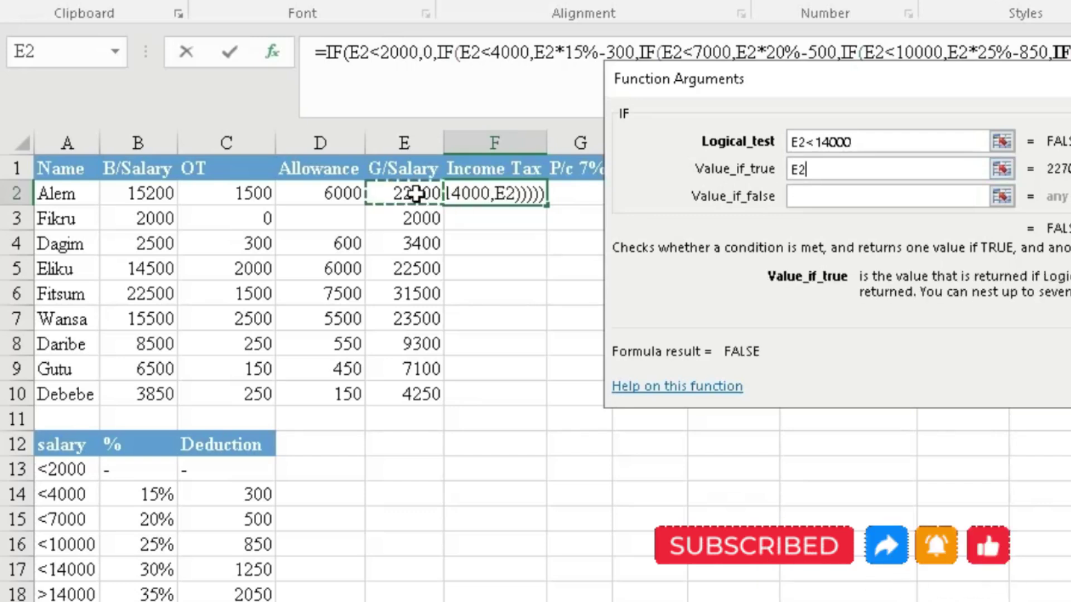
{"action": "type", "text": "*"}
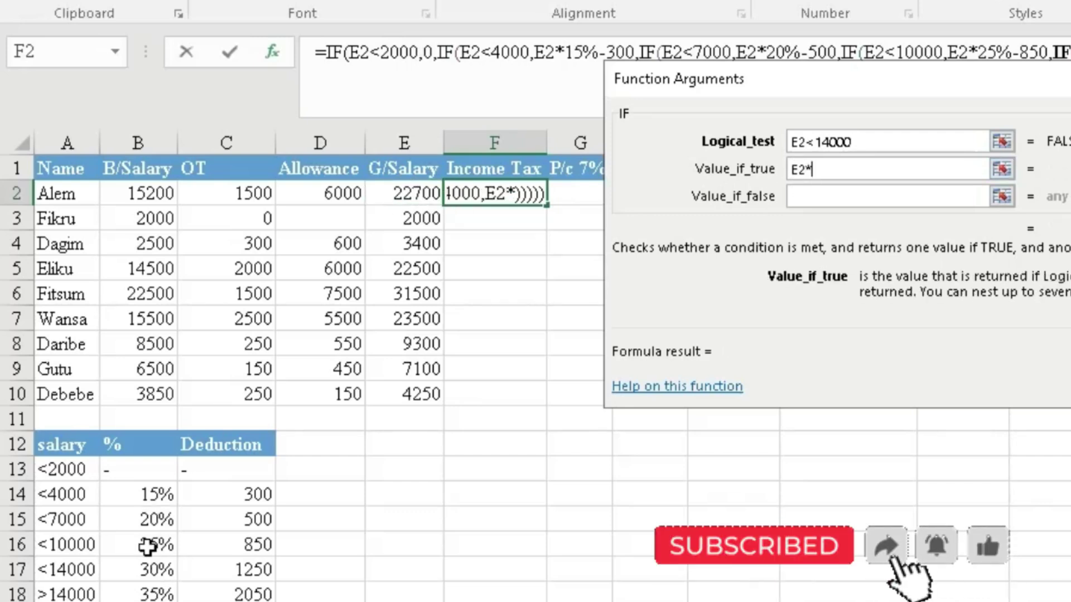
{"action": "type", "text": "30"}
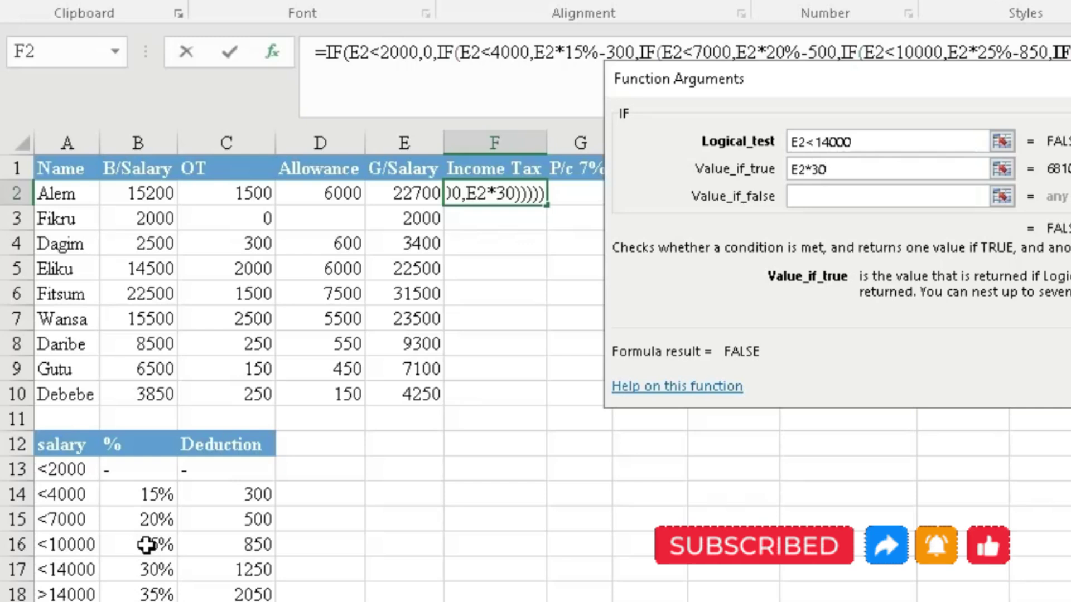
{"action": "type", "text": "%"}
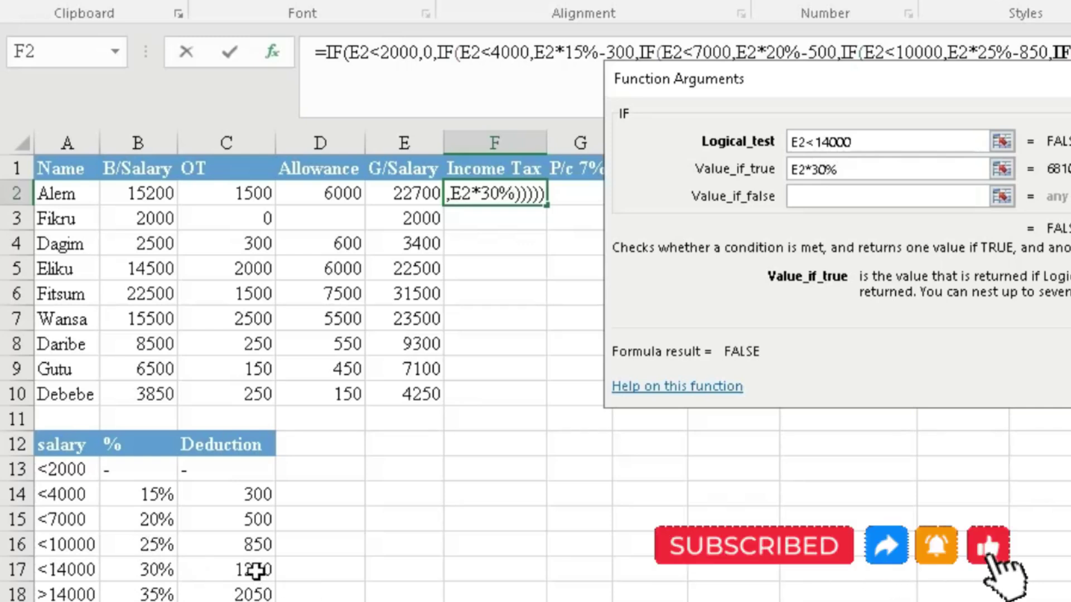
{"action": "type", "text": "12"}
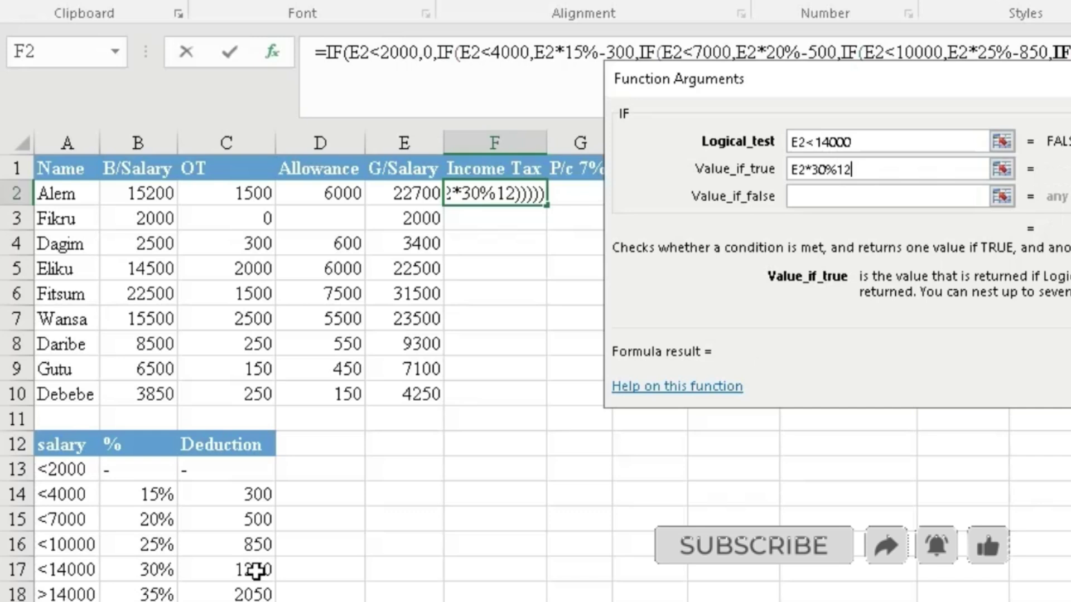
{"action": "key", "text": "BackSpace"}
{"action": "key", "text": "BackSpace"}
{"action": "type", "text": "-1250"}
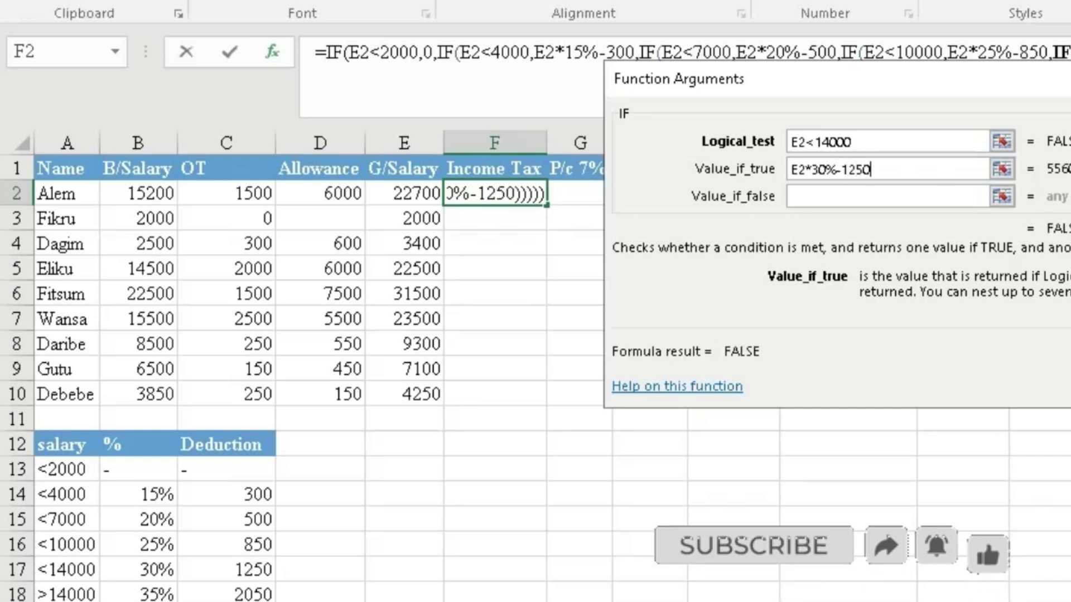
Nest a sixth IF as the fifth one's value if false, testing E2>14000 and returning E2*35%-2050 when true.
{"action": "left_click", "coordinate": [805, 197]}
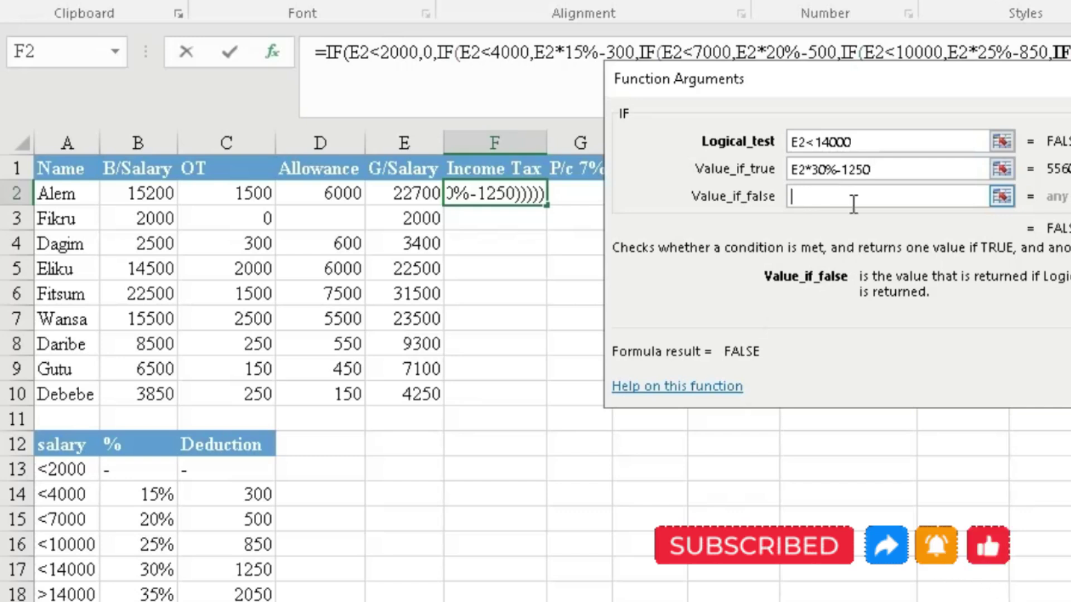
{"action": "left_click", "coordinate": [22, 53]}
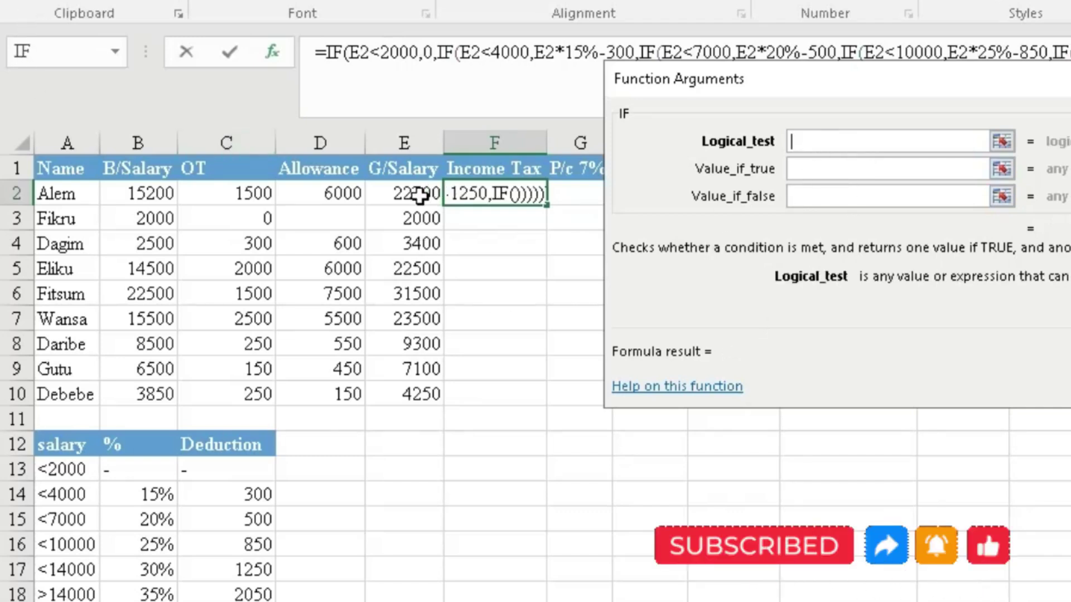
{"action": "left_click", "coordinate": [416, 195]}
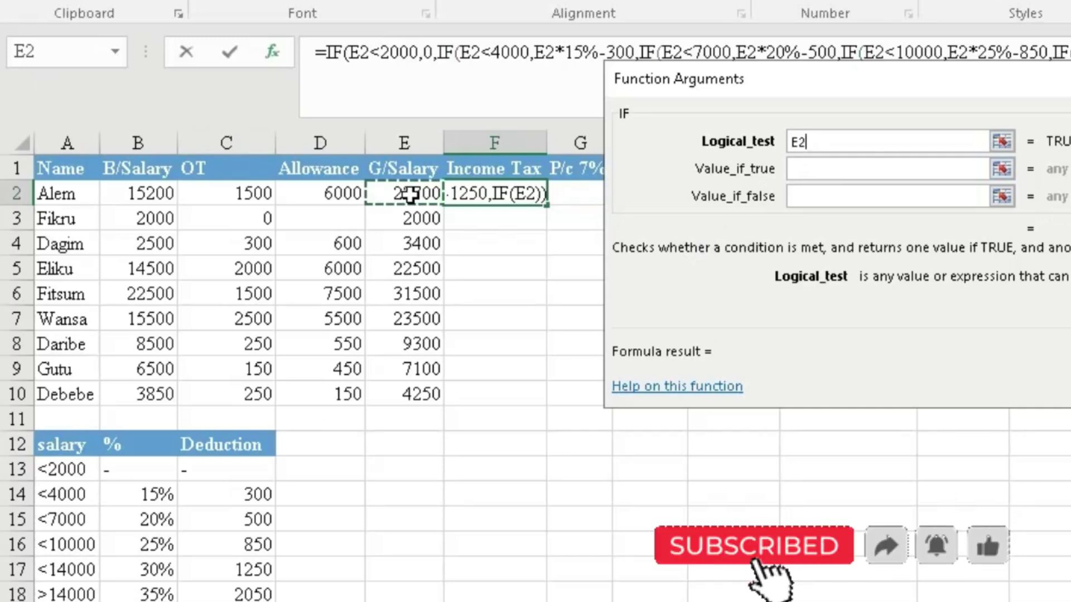
{"action": "type", "text": ">"}
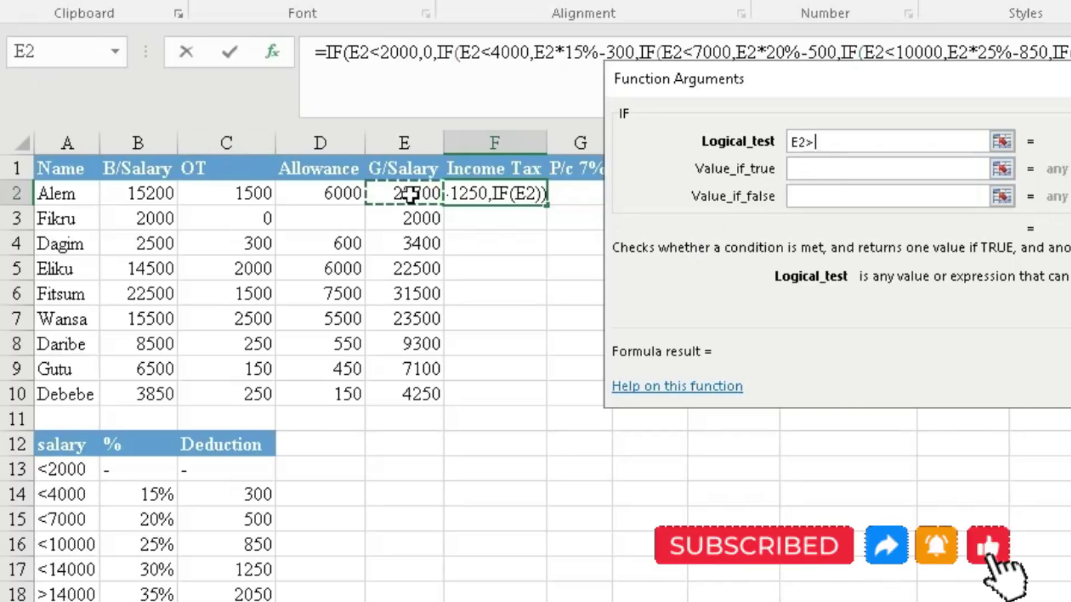
{"action": "type", "text": "14000"}
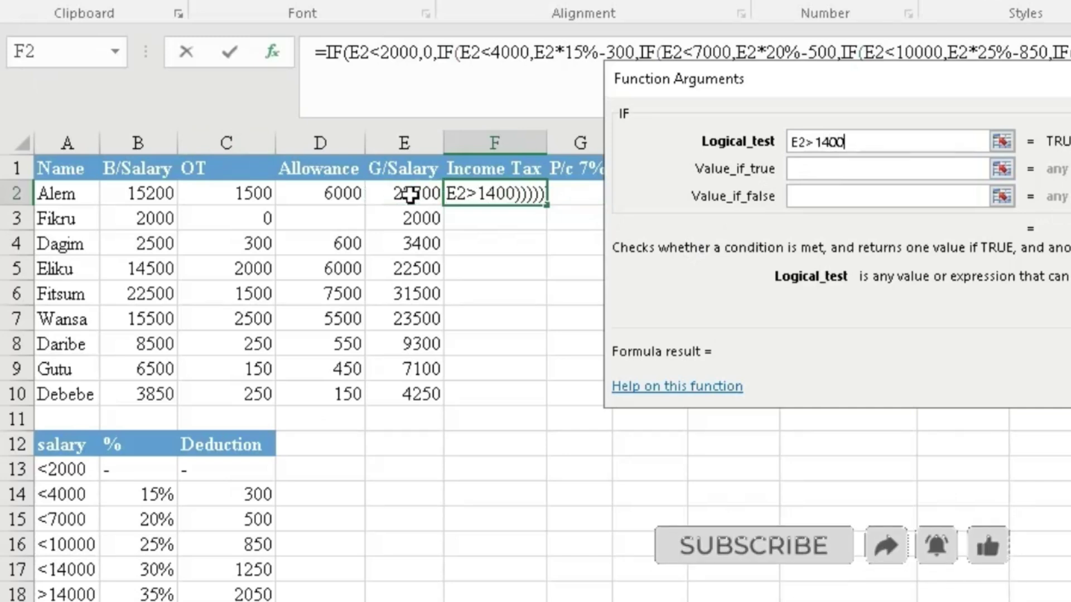
{"action": "left_click", "coordinate": [799, 171]}
{"action": "left_click", "coordinate": [403, 199]}
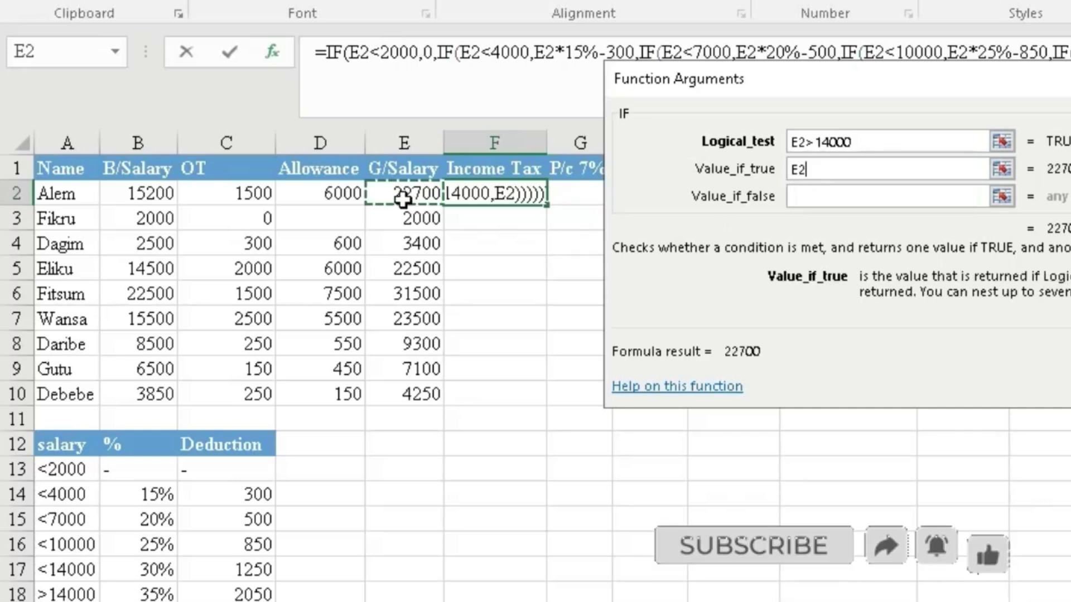
{"action": "type", "text": "*"}
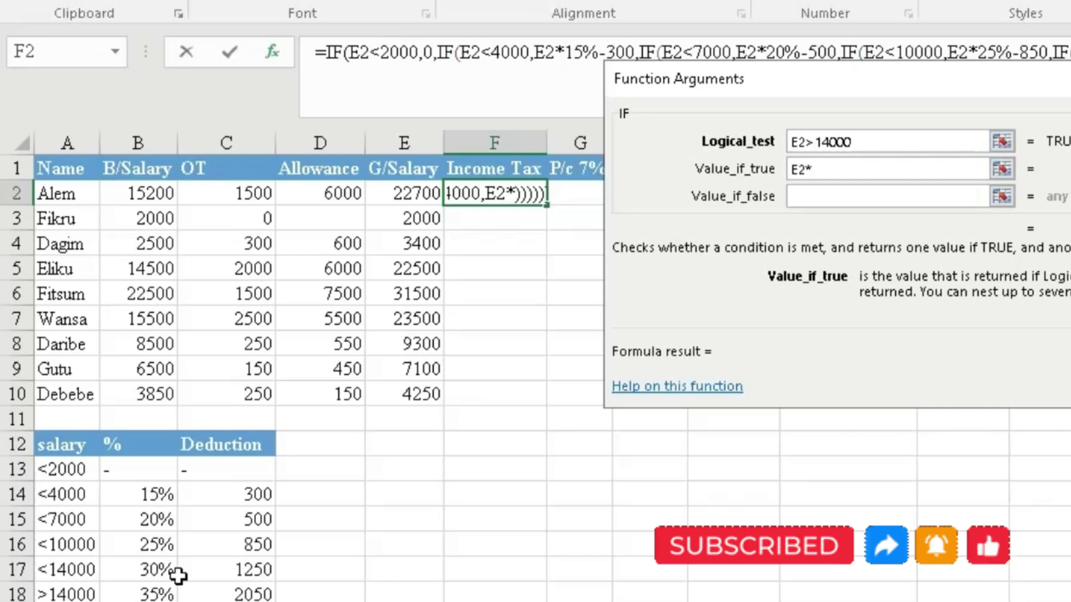
{"action": "type", "text": "35"}
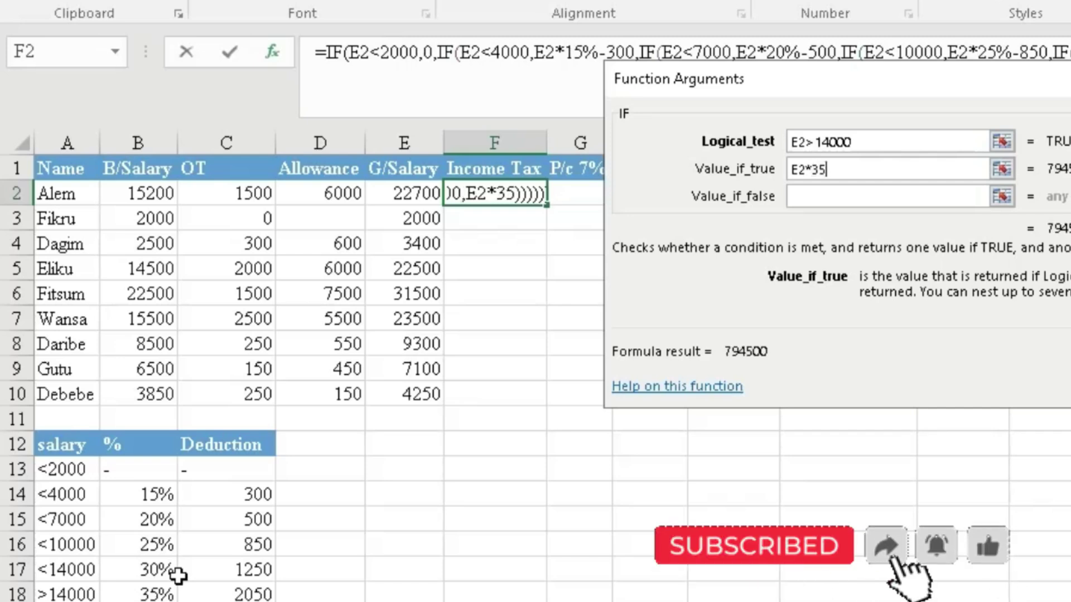
{"action": "type", "text": "%-"}
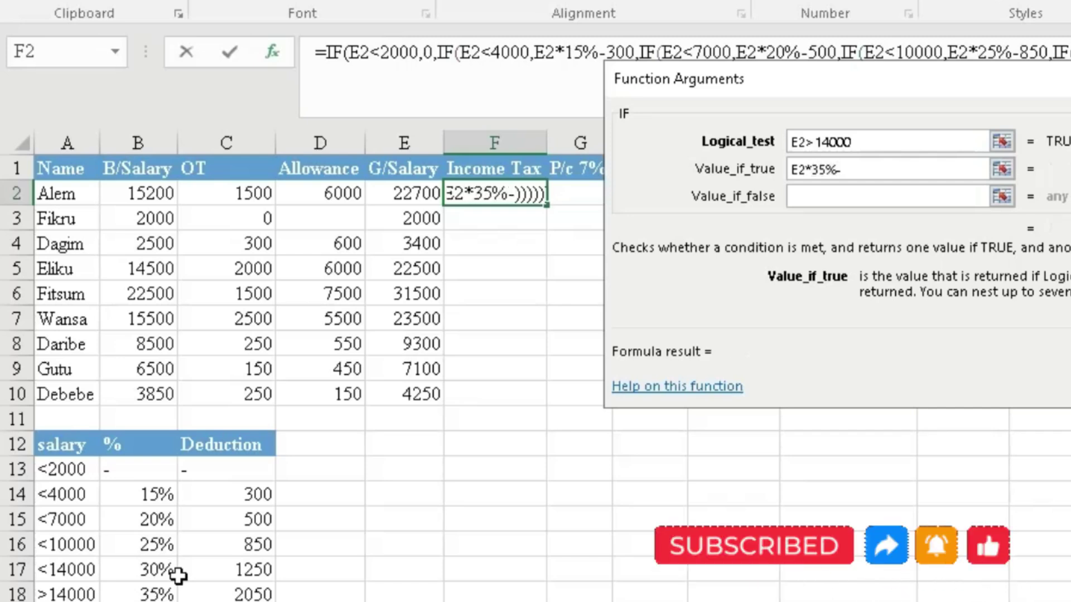
{"action": "type", "text": "2050"}
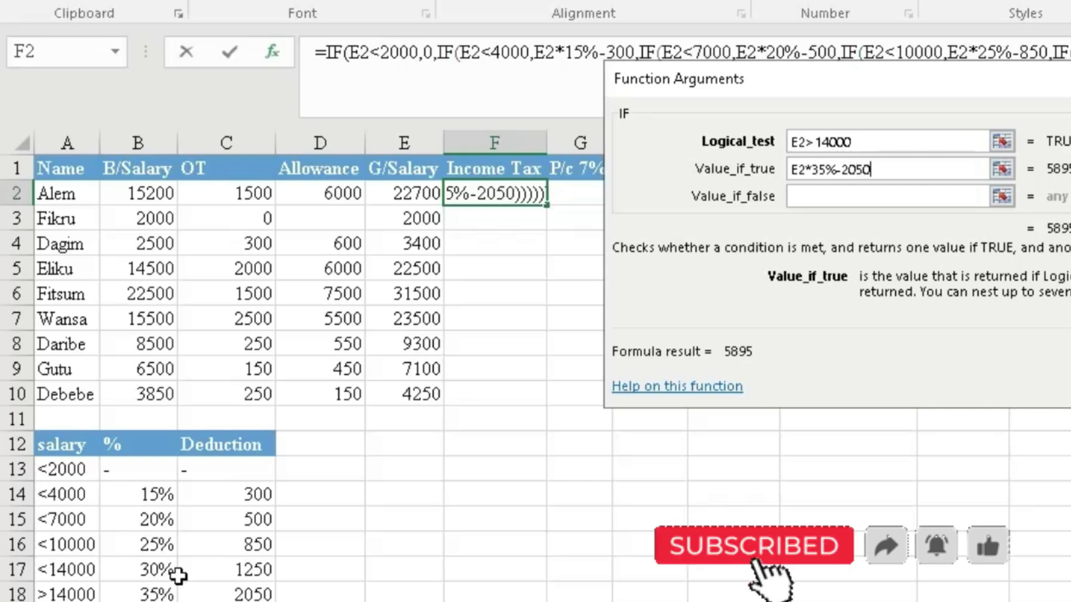
Complete the nested IF without a final value if false and fill it from F2 down the Income Tax column through row 10.
{"action": "left_click", "coordinate": [801, 196]}
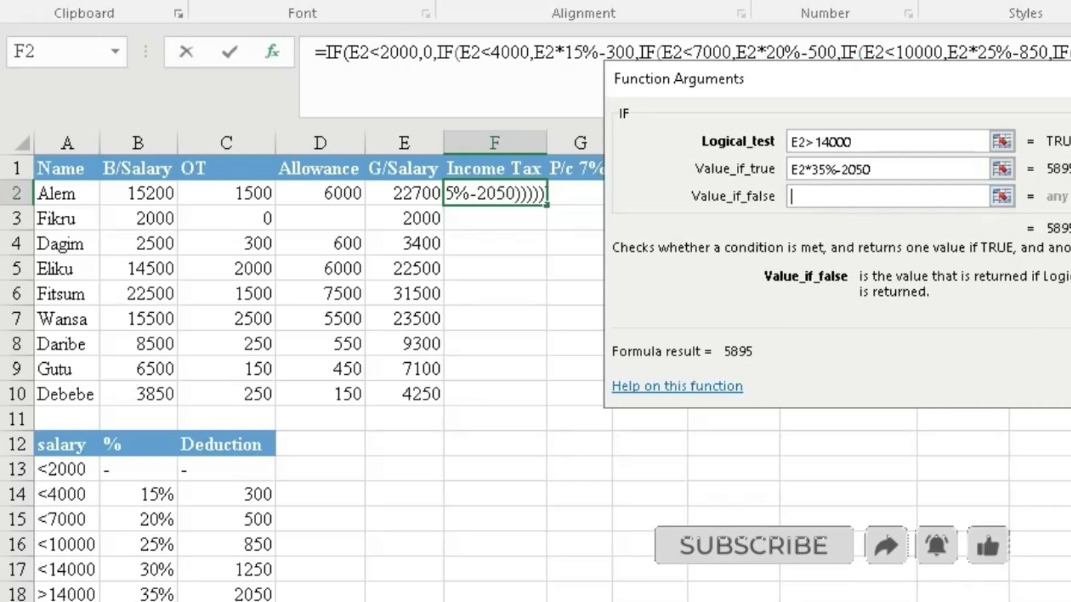
{"action": "left_click", "coordinate": [984, 384]}
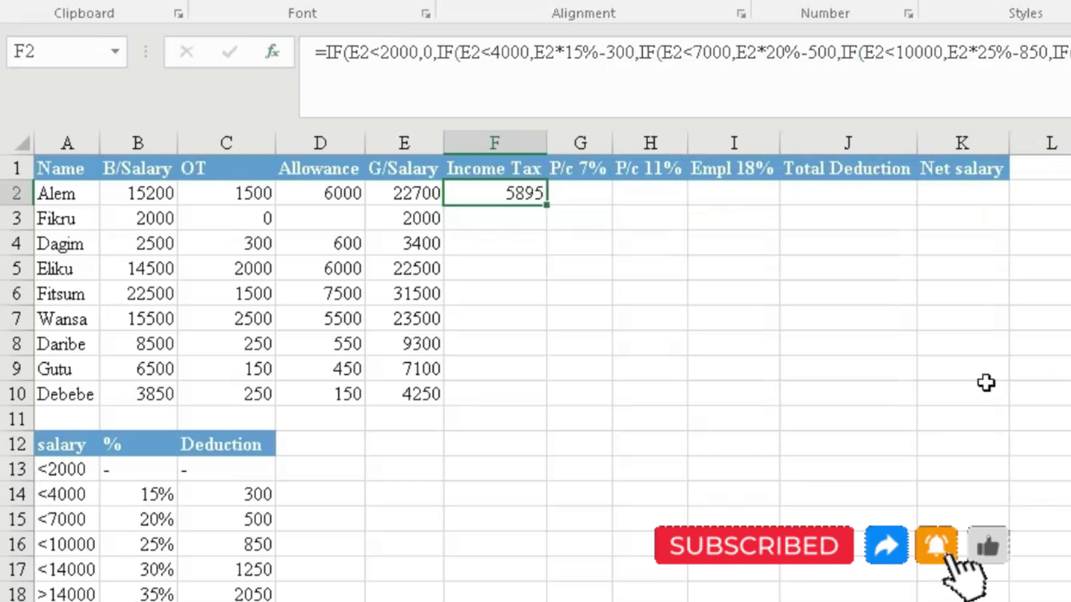
{"action": "double_click", "coordinate": [548, 206]}
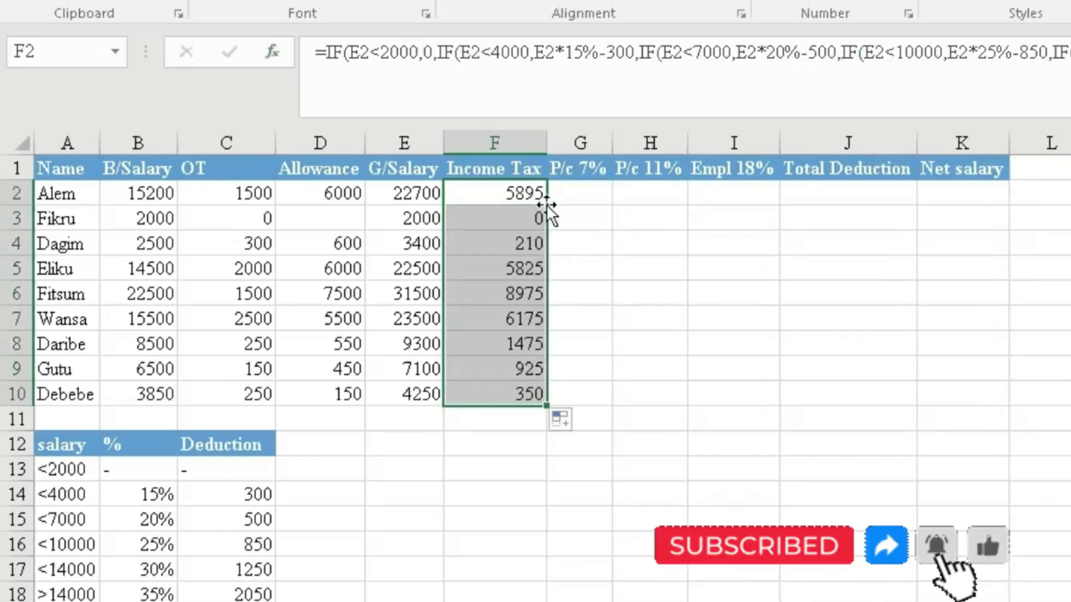
Calculate the P/c 7% pension contribution in G2 as =B2*7% and fill it down the column through row 10.
{"action": "left_click", "coordinate": [506, 457]}
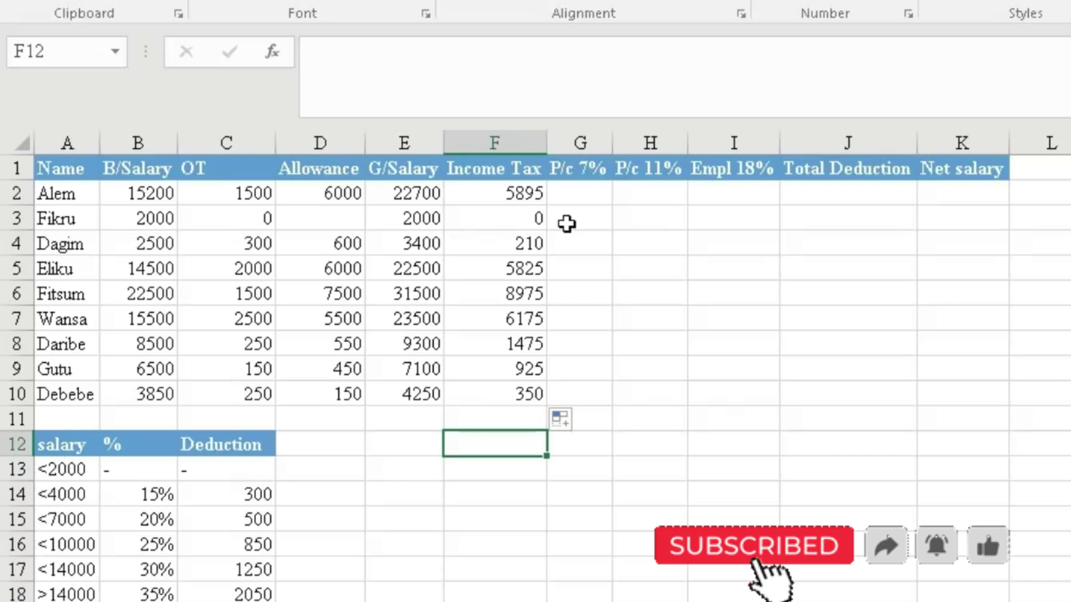
{"action": "left_click", "coordinate": [578, 191]}
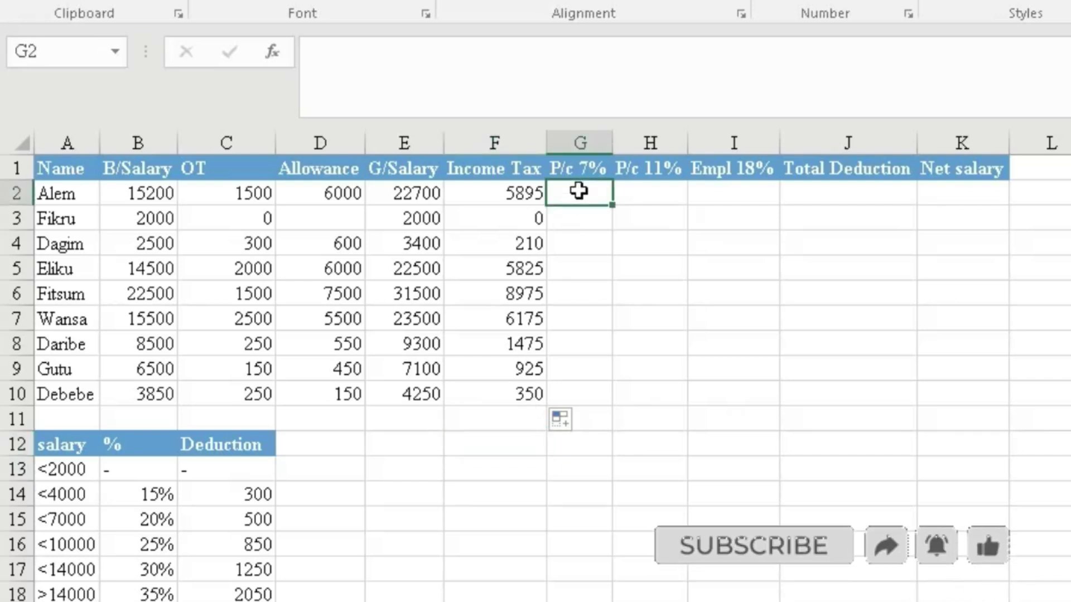
{"action": "type", "text": "="}
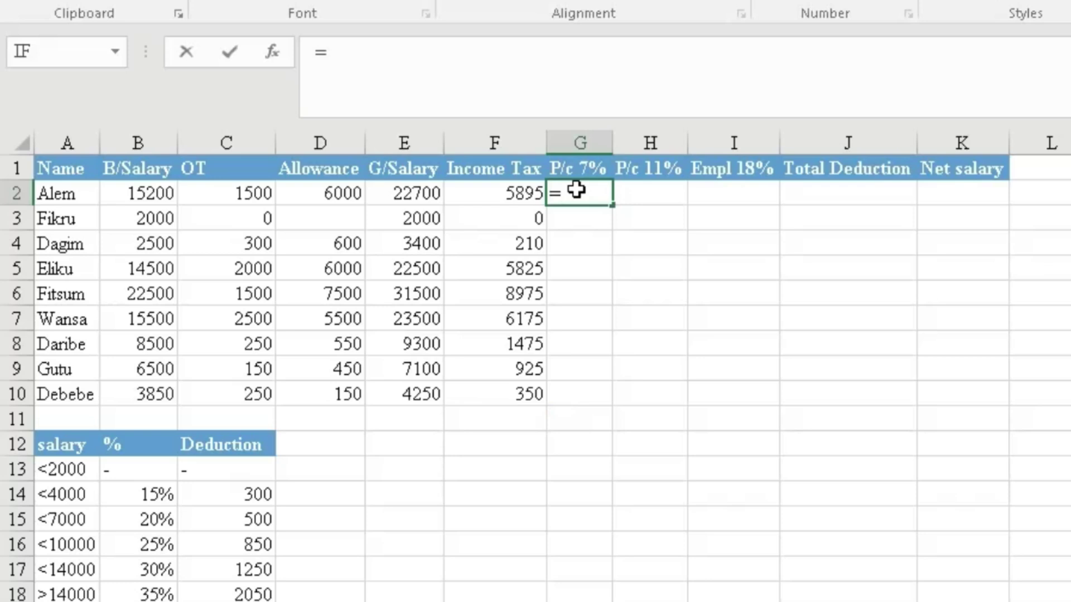
{"action": "left_click", "coordinate": [133, 195]}
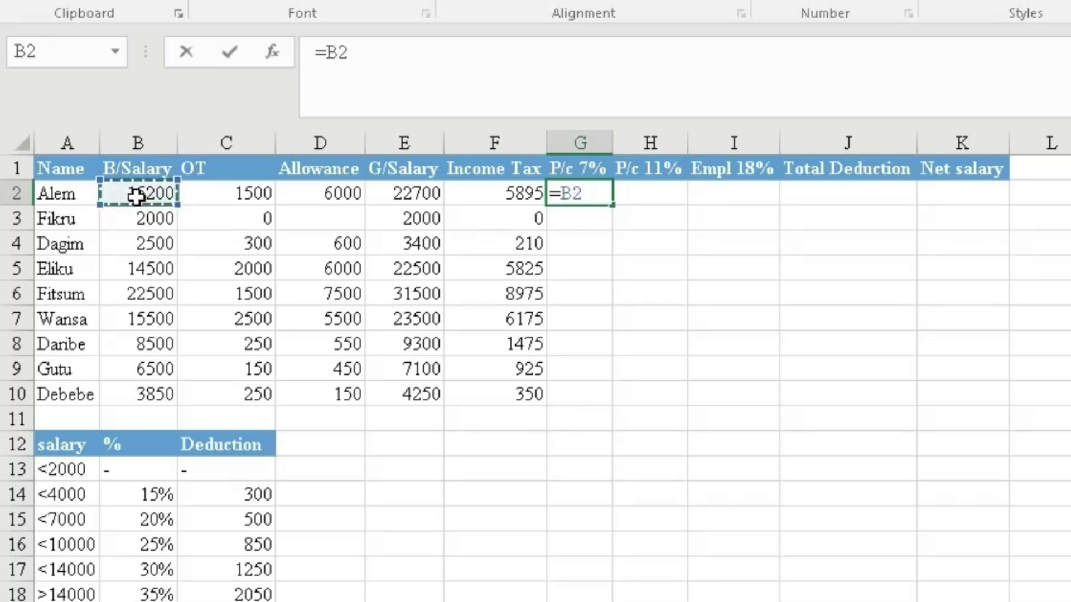
{"action": "type", "text": "*7%"}
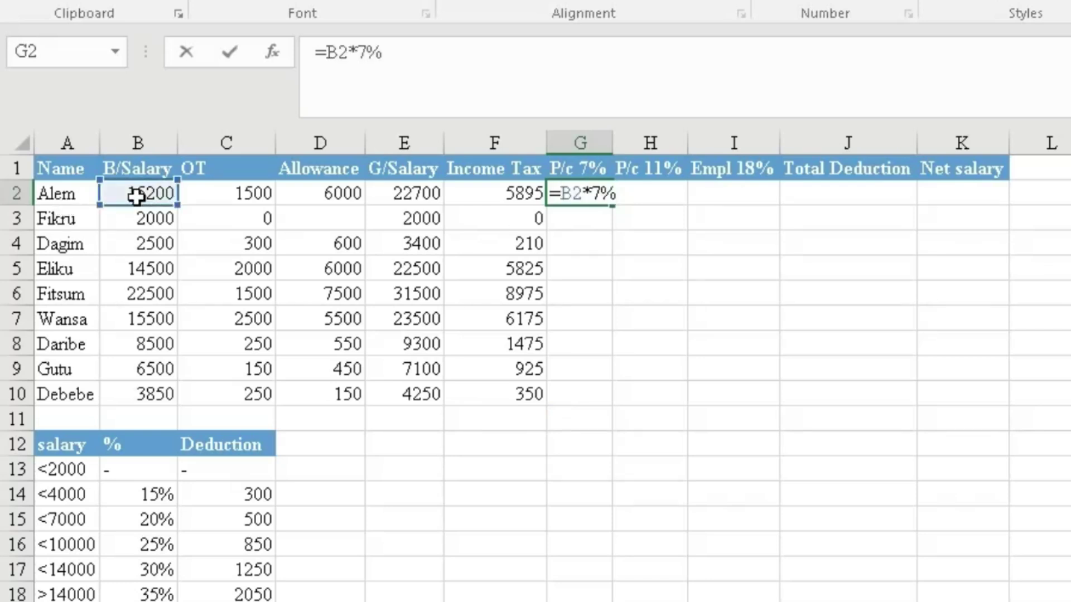
{"action": "key", "text": "Return"}
{"action": "left_click", "coordinate": [576, 195]}
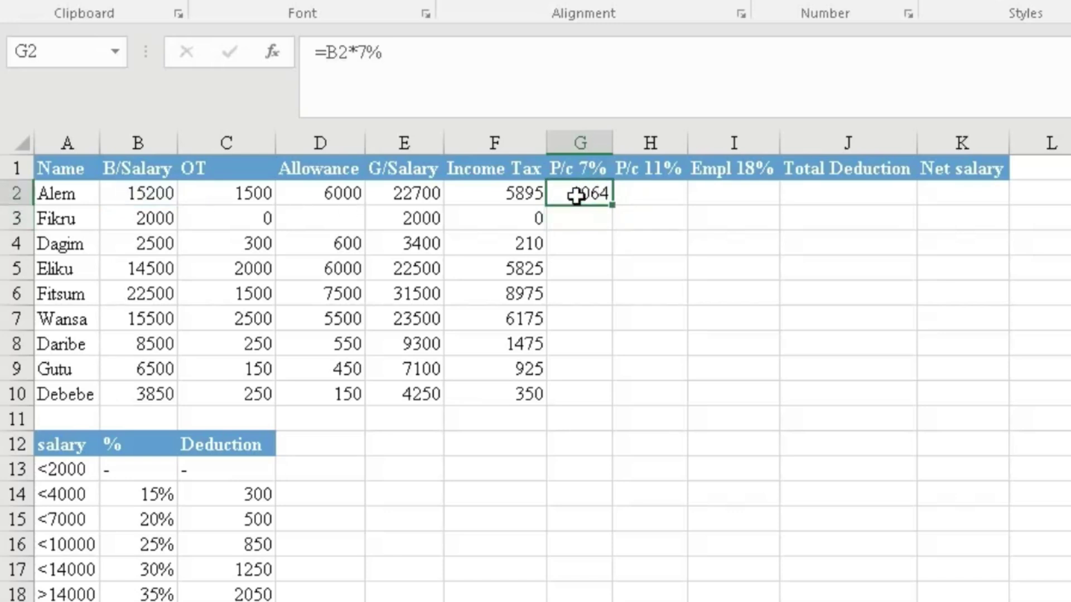
{"action": "double_click", "coordinate": [612, 205]}
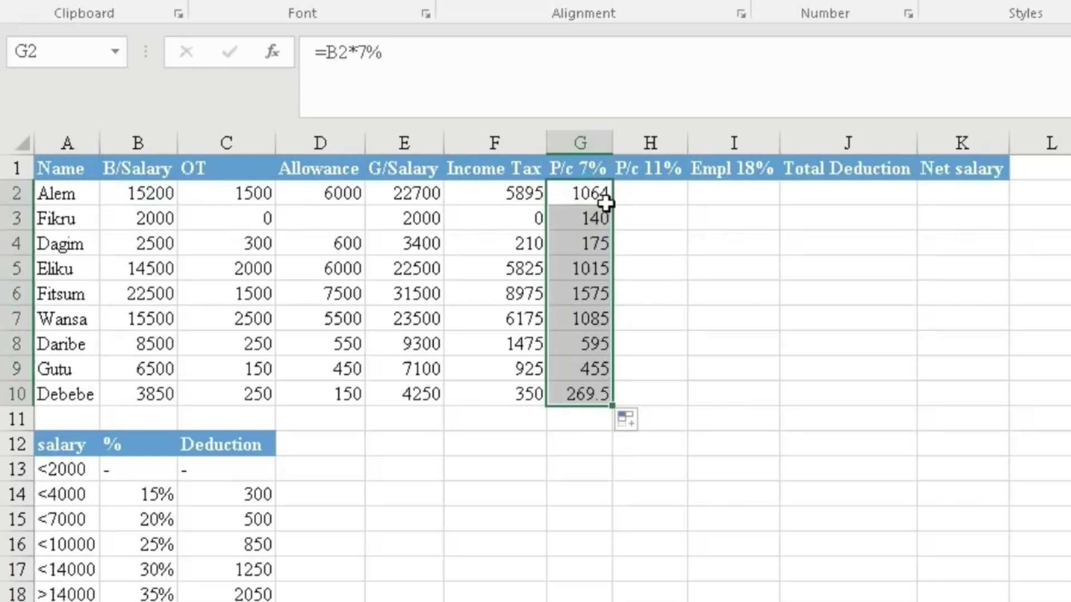
Calculate the P/c 11% pension contribution in H2 as =B2*11% and fill it down the column through row 10.
{"action": "left_click", "coordinate": [646, 193]}
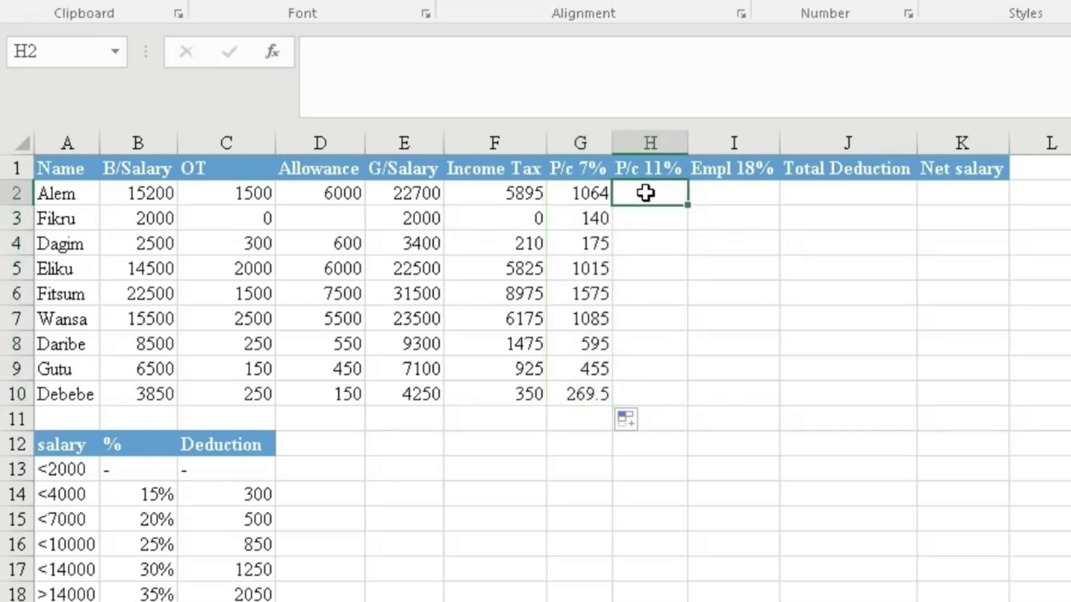
{"action": "type", "text": "="}
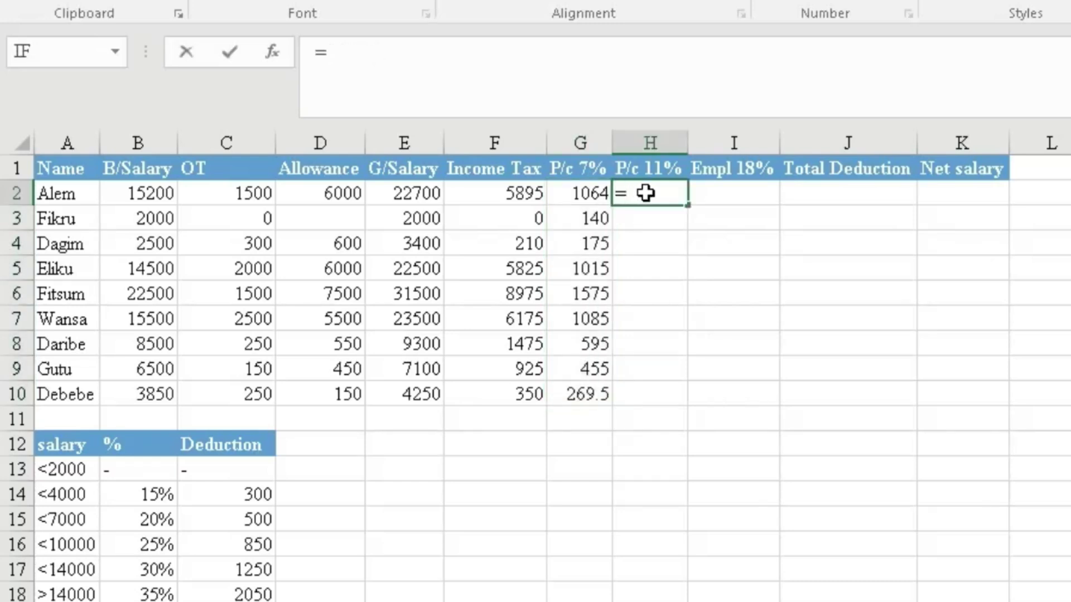
{"action": "left_click", "coordinate": [160, 194]}
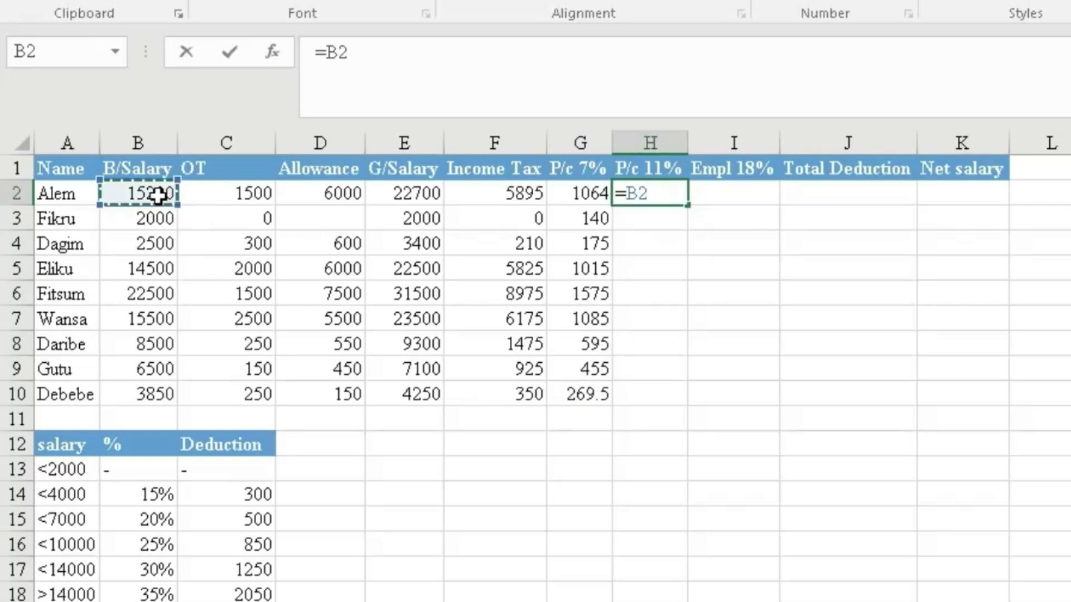
{"action": "type", "text": "*11"}
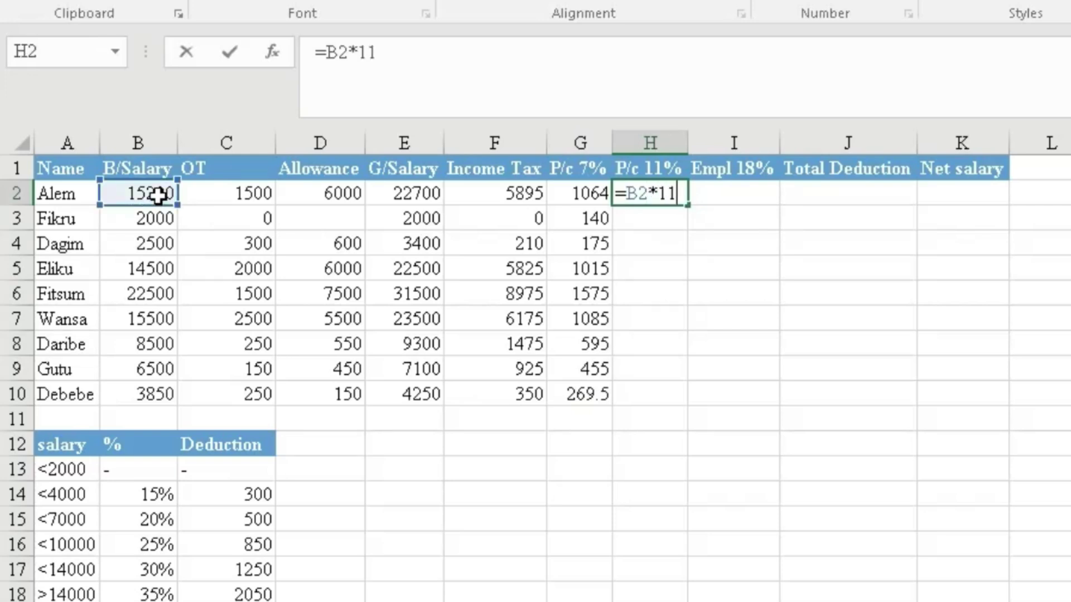
{"action": "type", "text": "%"}
{"action": "key", "text": "Return"}
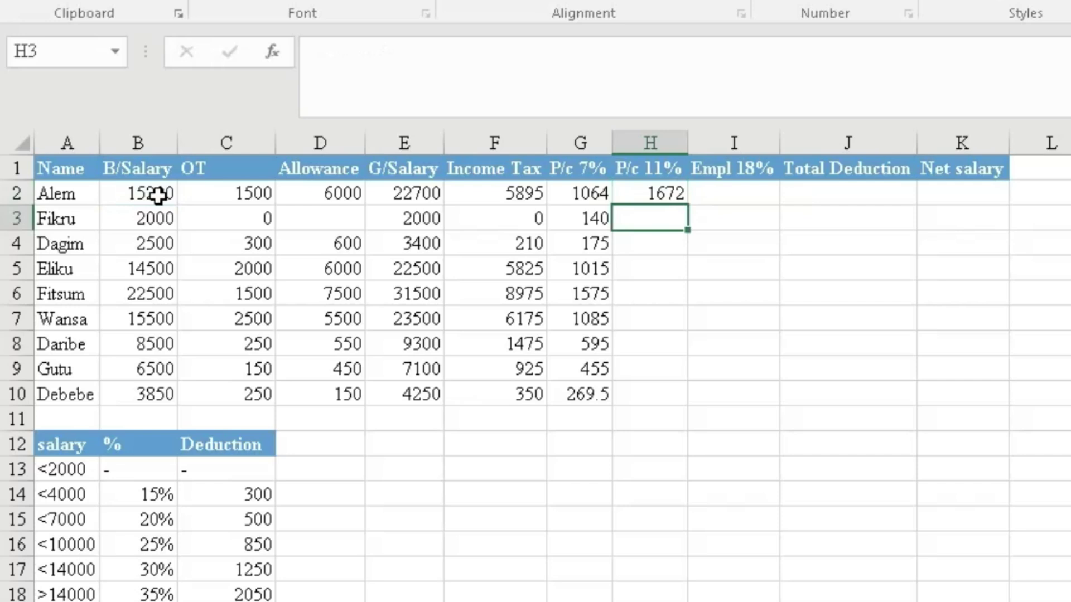
{"action": "left_click", "coordinate": [651, 196]}
{"action": "double_click", "coordinate": [687, 205]}
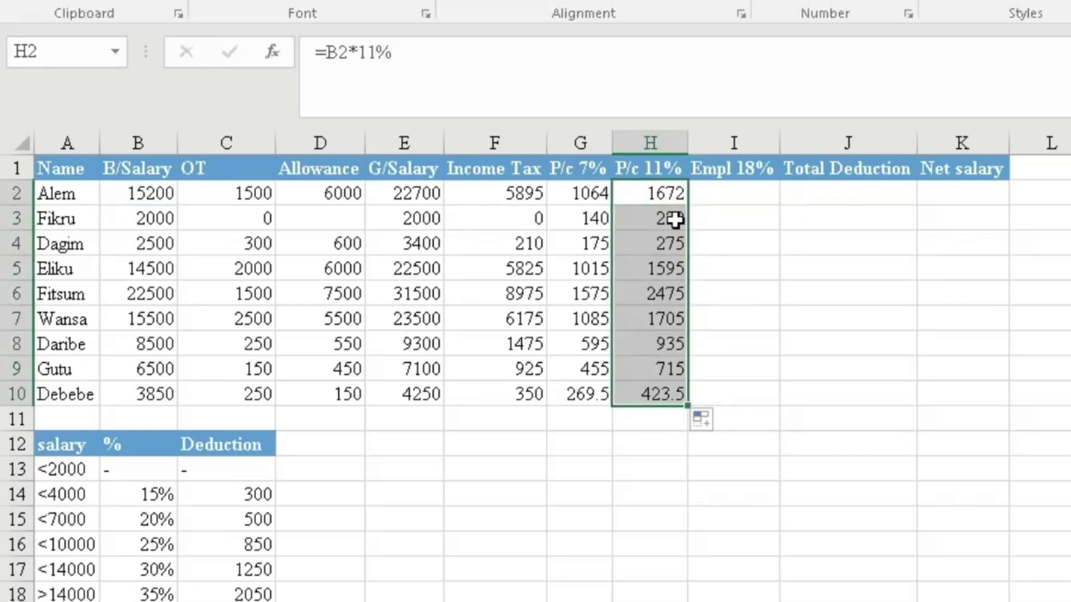
Calculate Empl 18% in I2 as =G2+H2 and fill it down the column through row 10.
{"action": "left_click", "coordinate": [730, 194]}
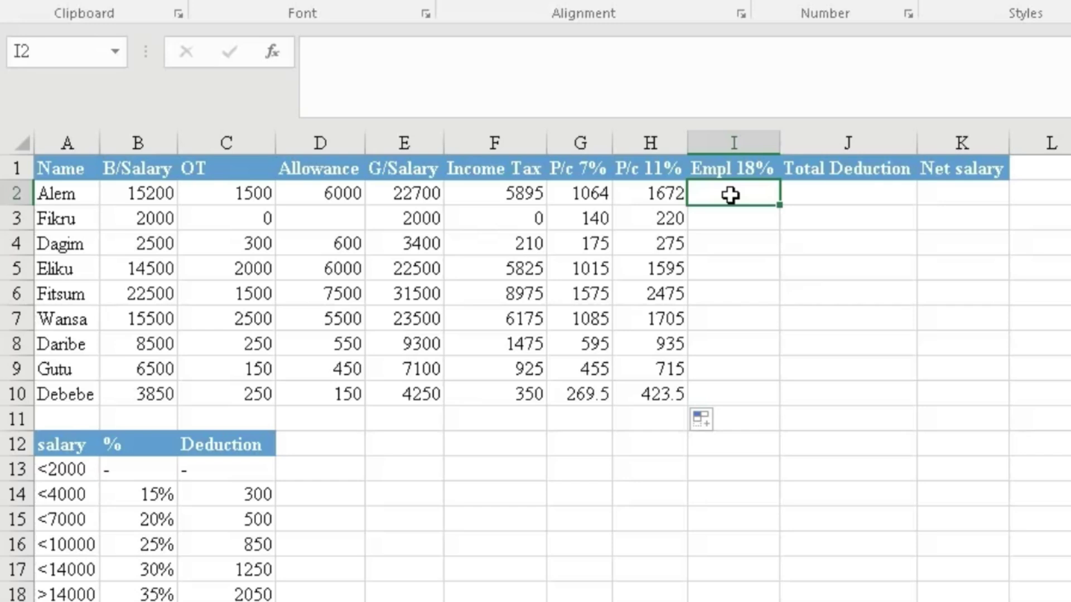
{"action": "type", "text": "="}
{"action": "left_click", "coordinate": [583, 191]}
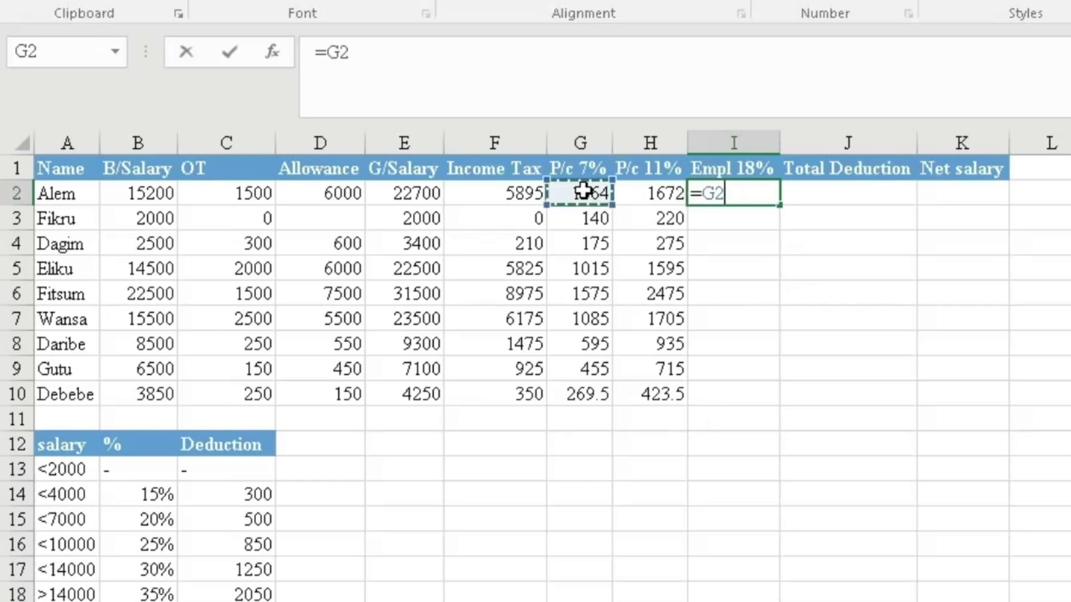
{"action": "type", "text": "+"}
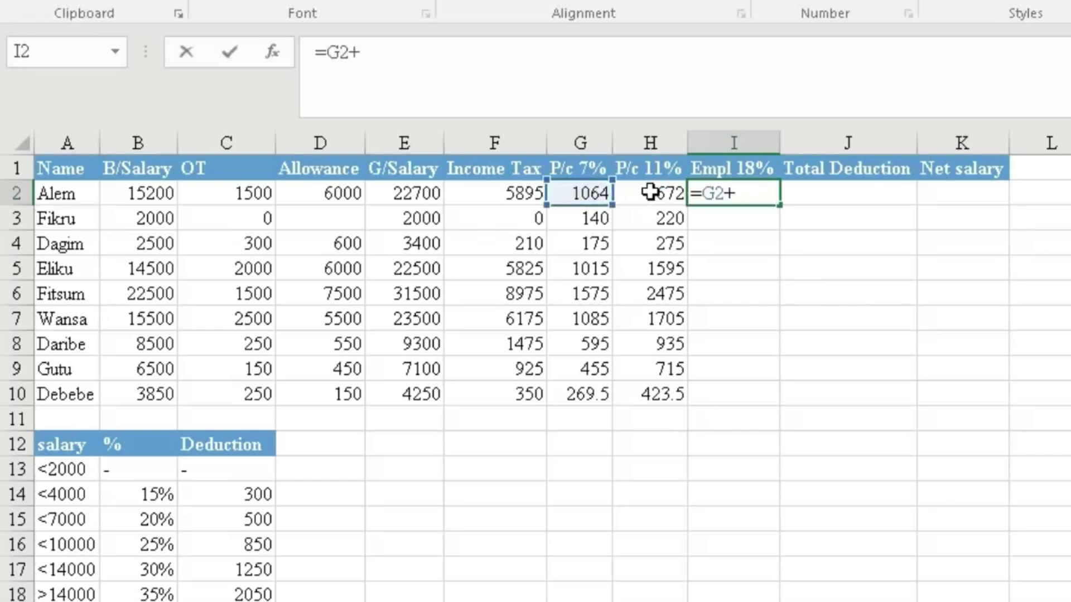
{"action": "left_click", "coordinate": [650, 191]}
{"action": "key", "text": "Return"}
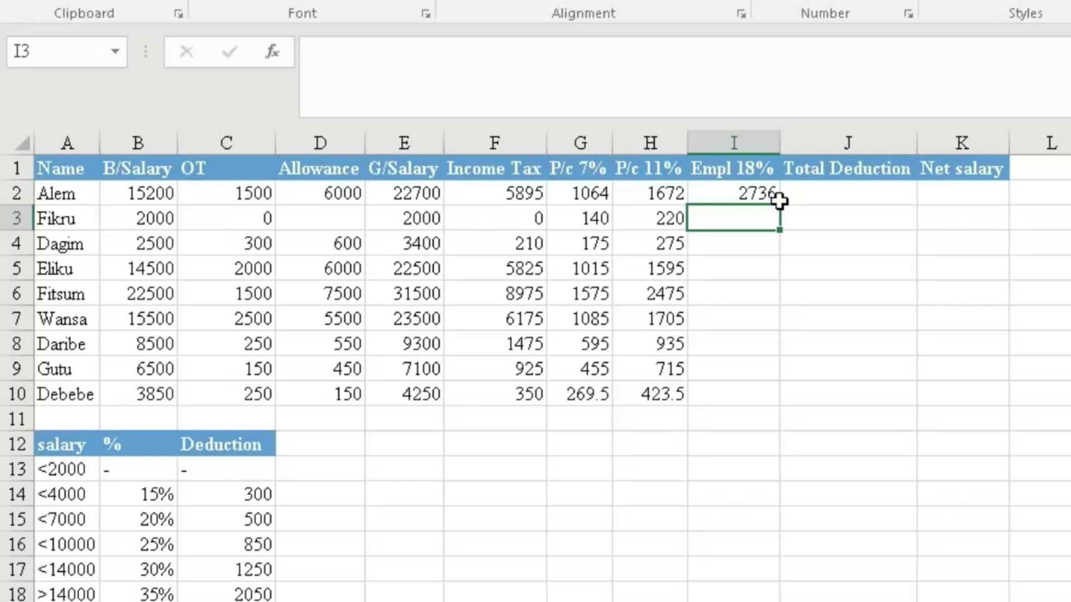
{"action": "left_click", "coordinate": [757, 197]}
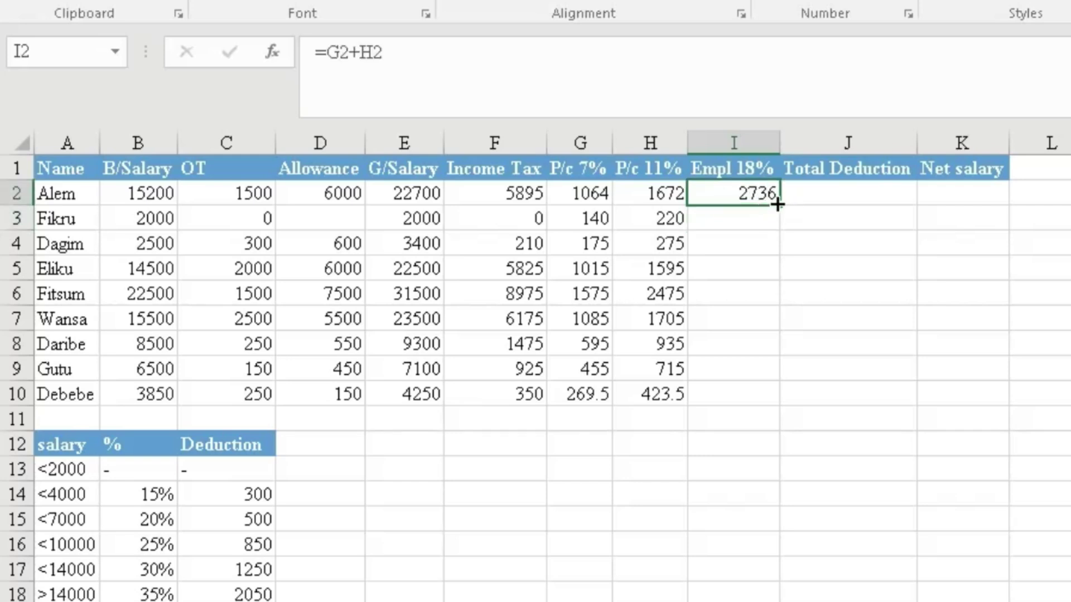
{"action": "double_click", "coordinate": [778, 204]}
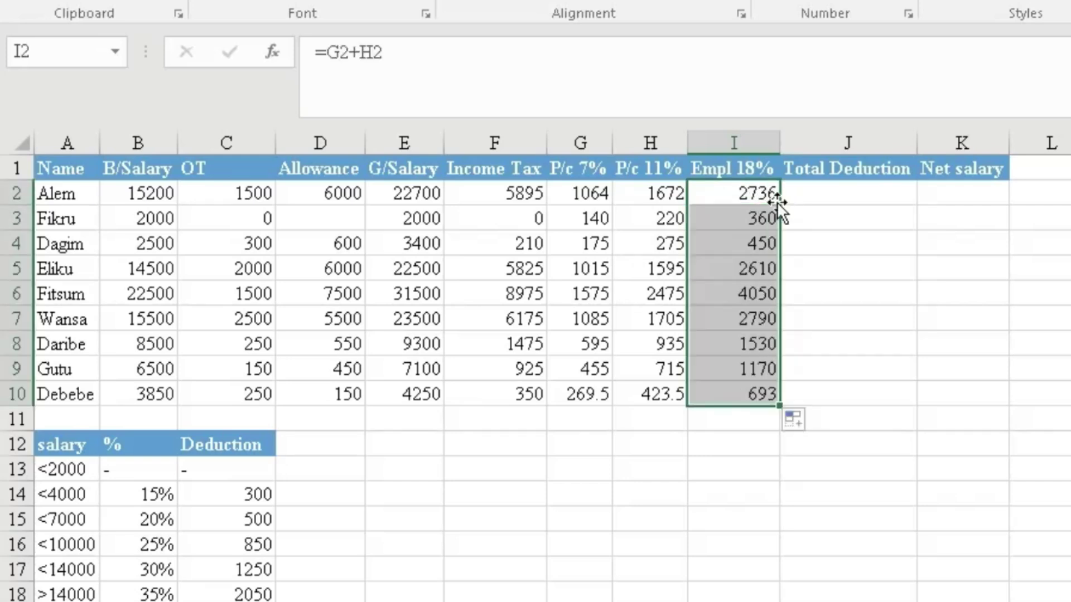
Calculate Total Deduction in J2 as =F2+G2 and fill it down the column through row 10.
{"action": "left_click", "coordinate": [826, 190]}
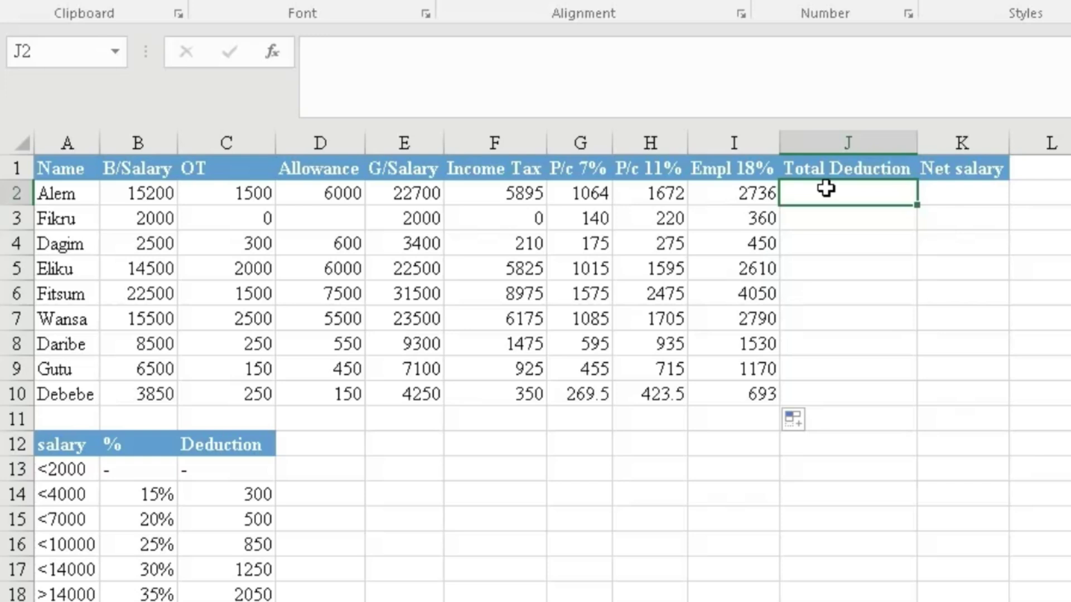
{"action": "type", "text": "="}
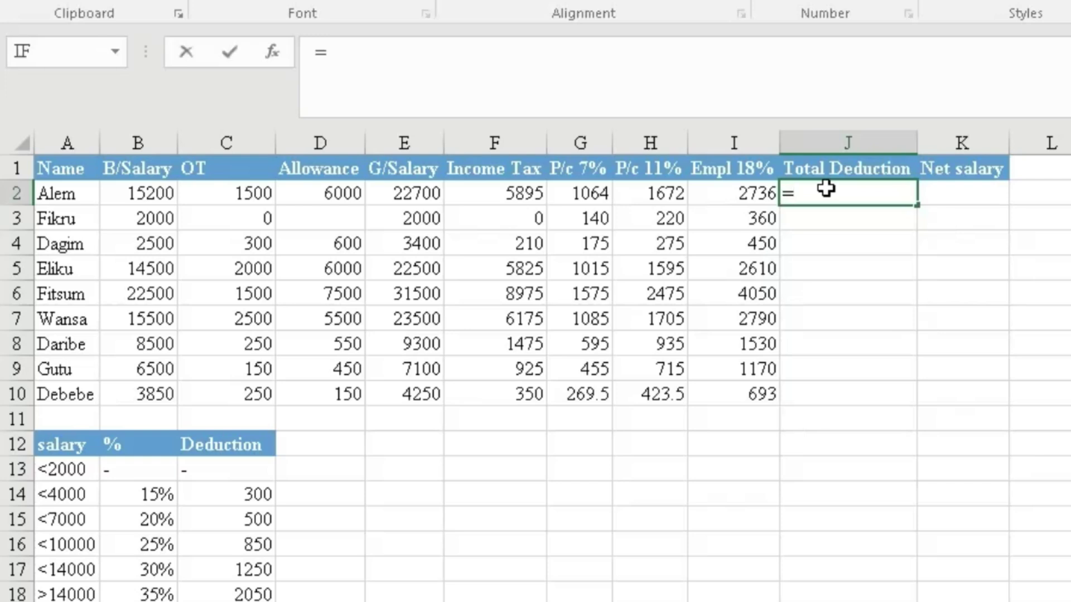
{"action": "left_click", "coordinate": [505, 195]}
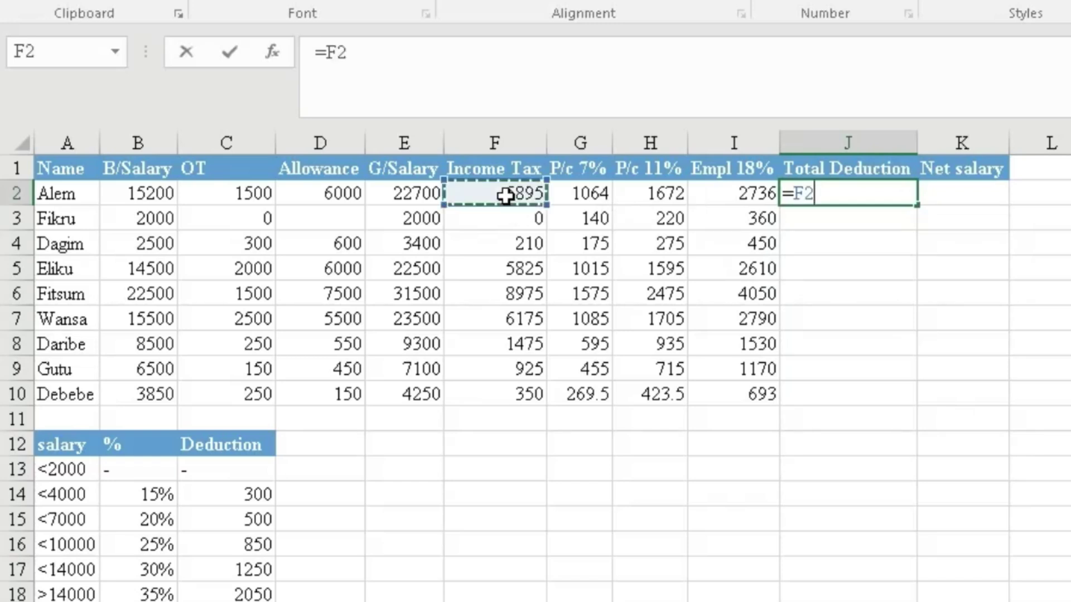
{"action": "type", "text": "+"}
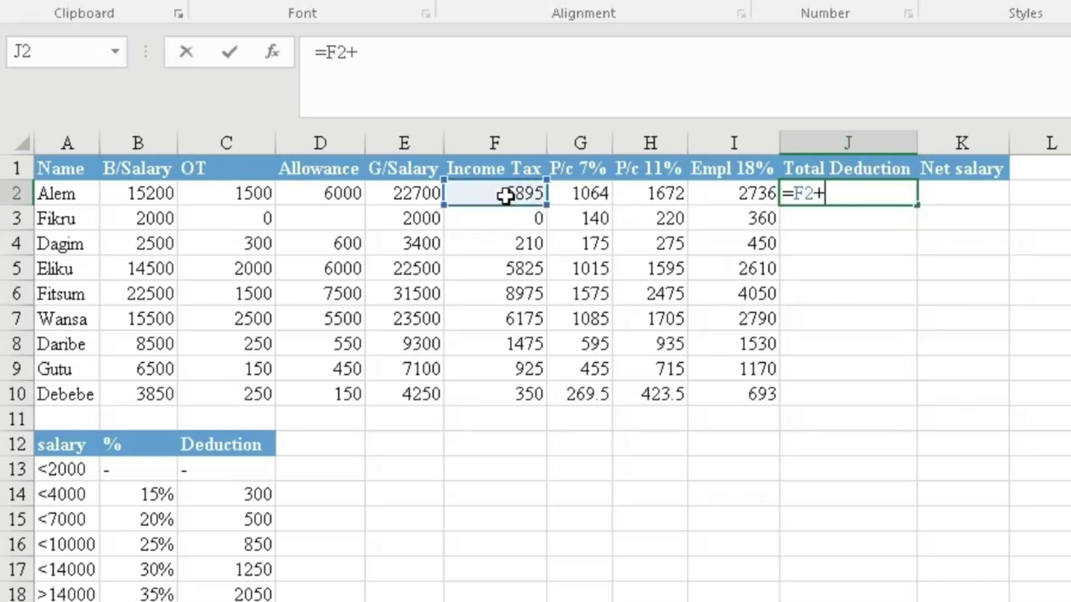
{"action": "left_click", "coordinate": [588, 193]}
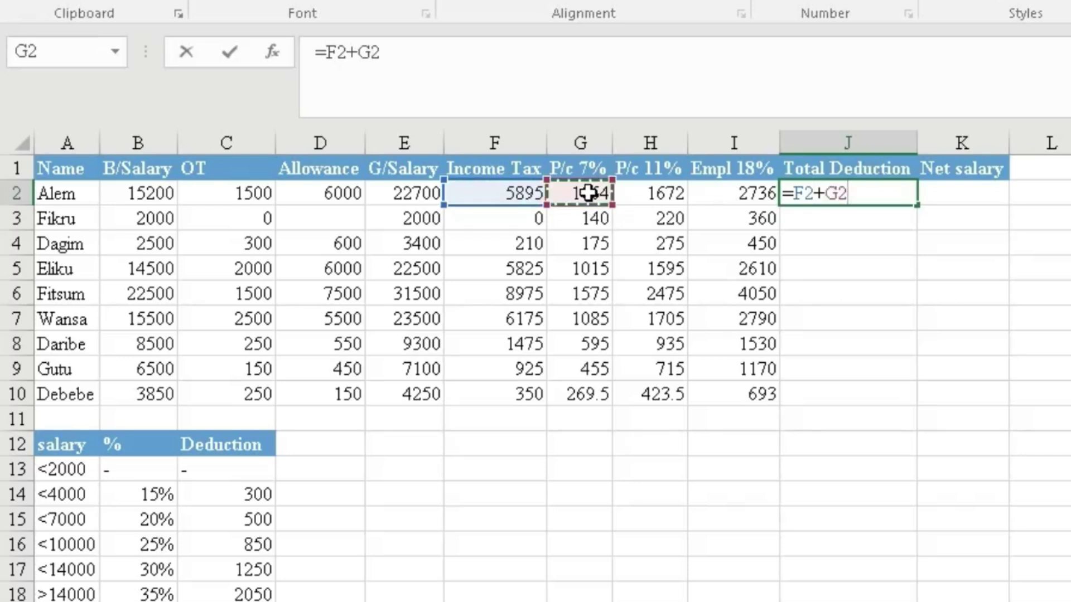
{"action": "key", "text": "Return"}
{"action": "left_click", "coordinate": [839, 192]}
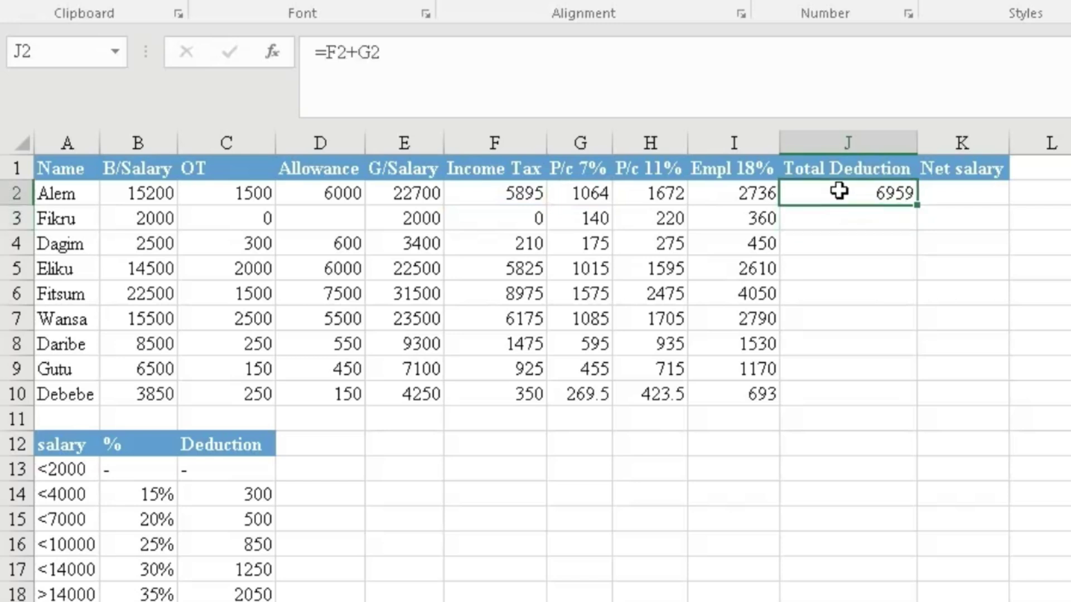
{"action": "double_click", "coordinate": [914, 206]}
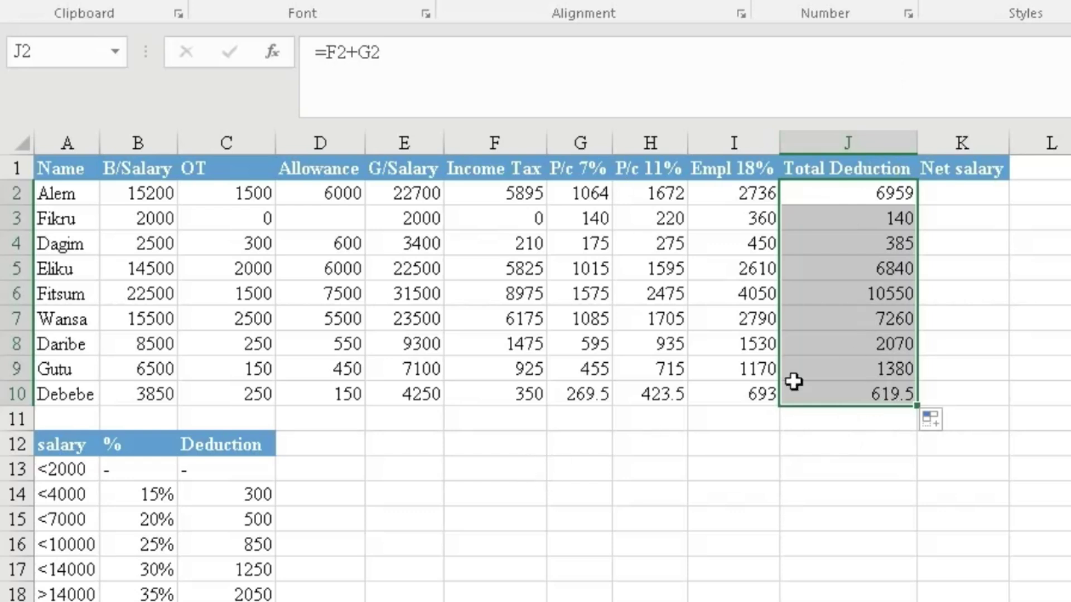
Calculate Net salary in K2 as =E2-J2 and fill it down the column through row 10.
{"action": "left_click", "coordinate": [958, 194]}
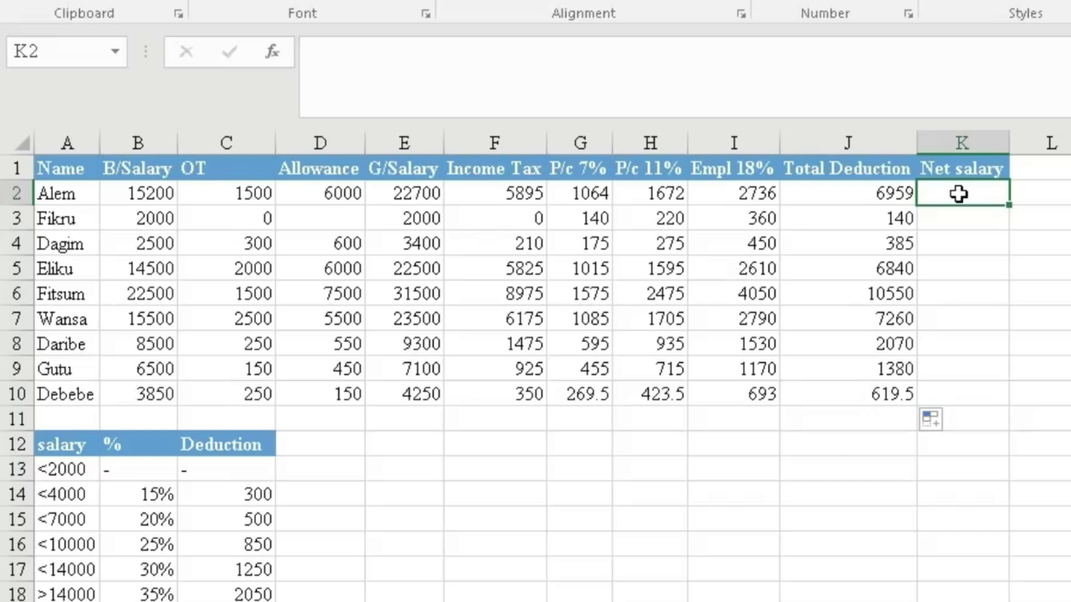
{"action": "type", "text": "="}
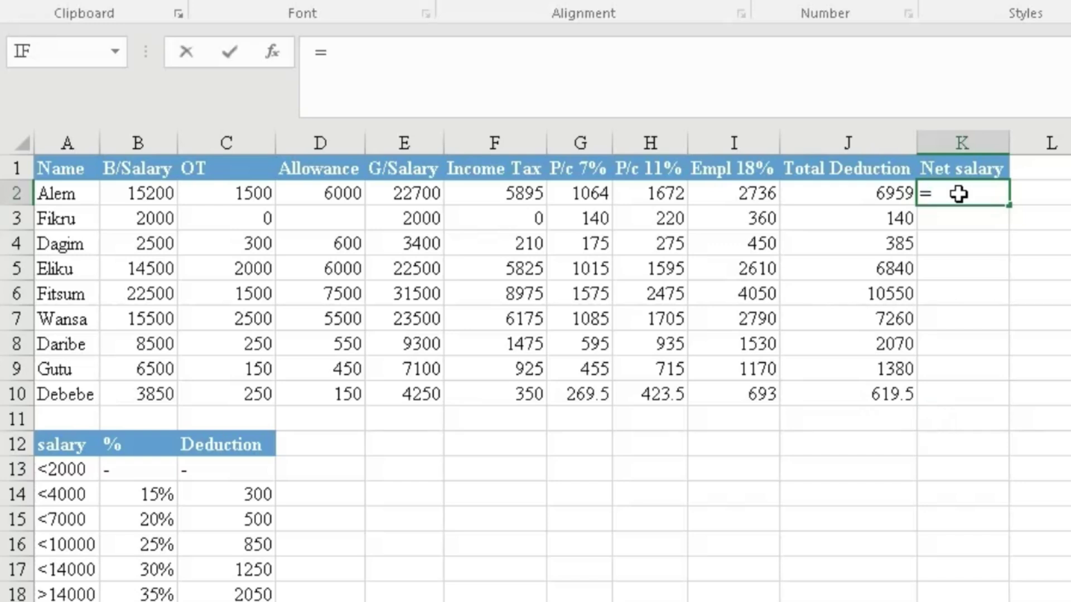
{"action": "left_click", "coordinate": [402, 192]}
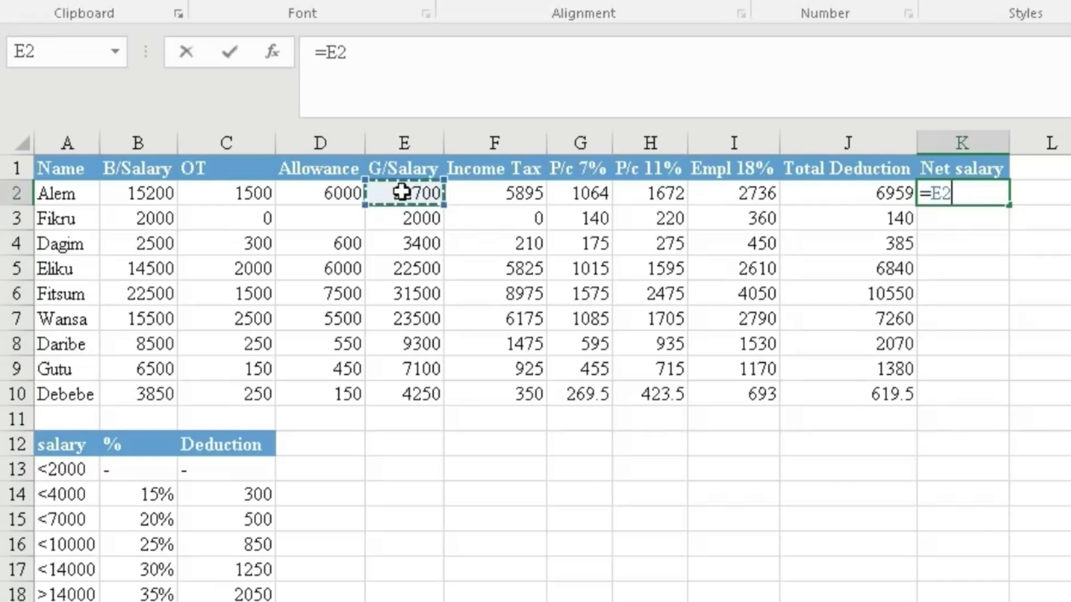
{"action": "type", "text": "-"}
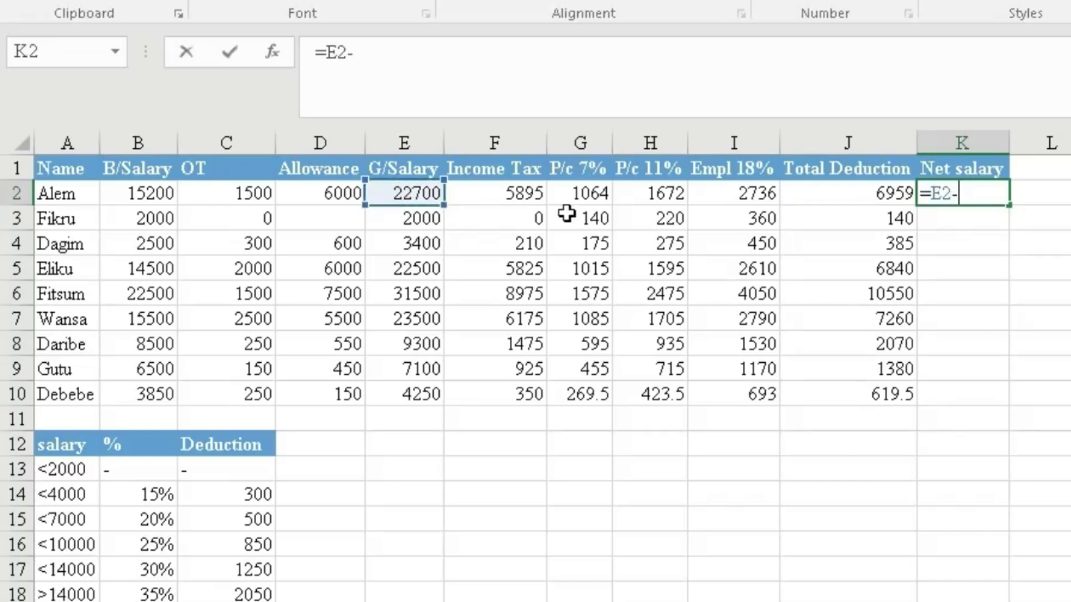
{"action": "left_click", "coordinate": [855, 196]}
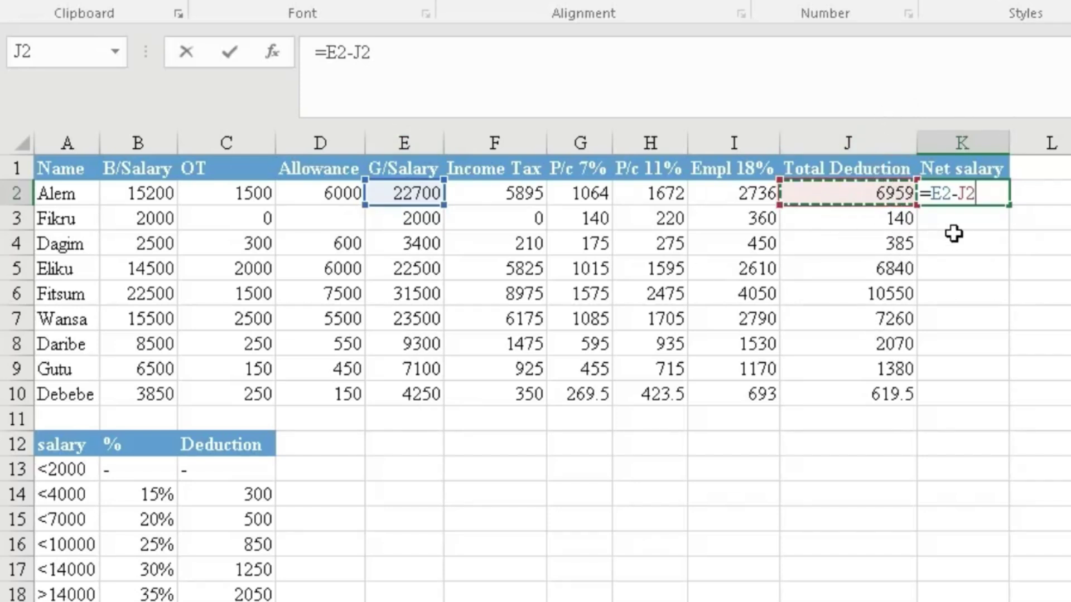
{"action": "key", "text": "Return"}
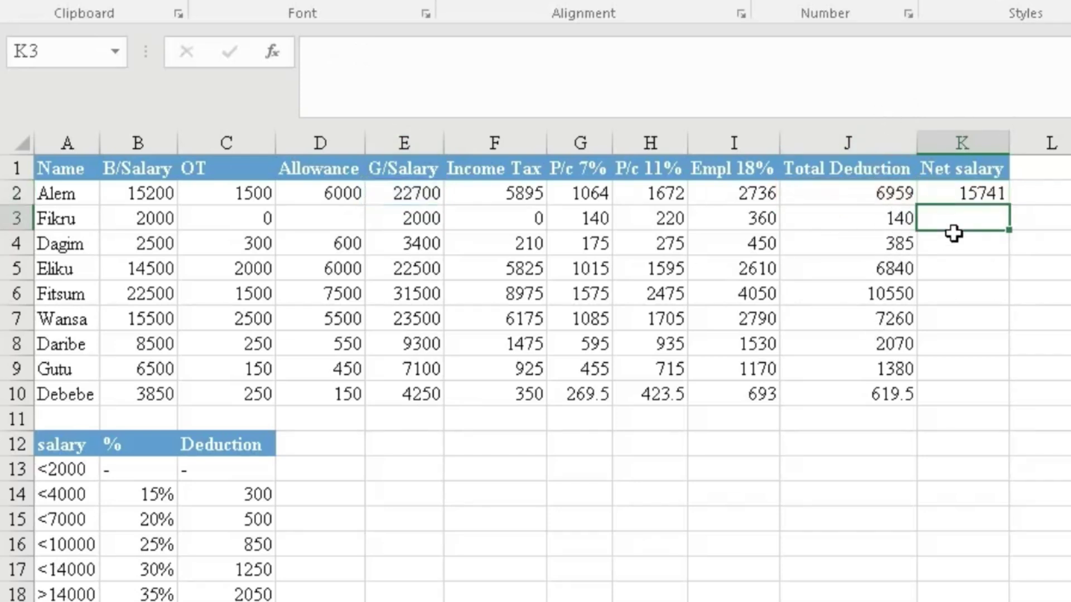
{"action": "left_click", "coordinate": [963, 190]}
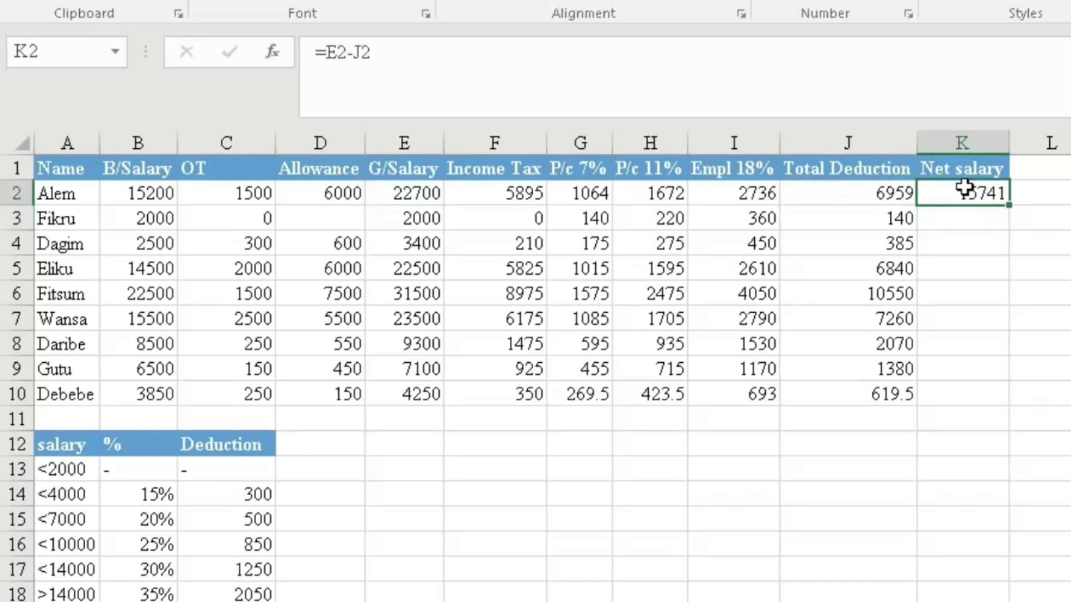
{"action": "double_click", "coordinate": [1006, 205]}
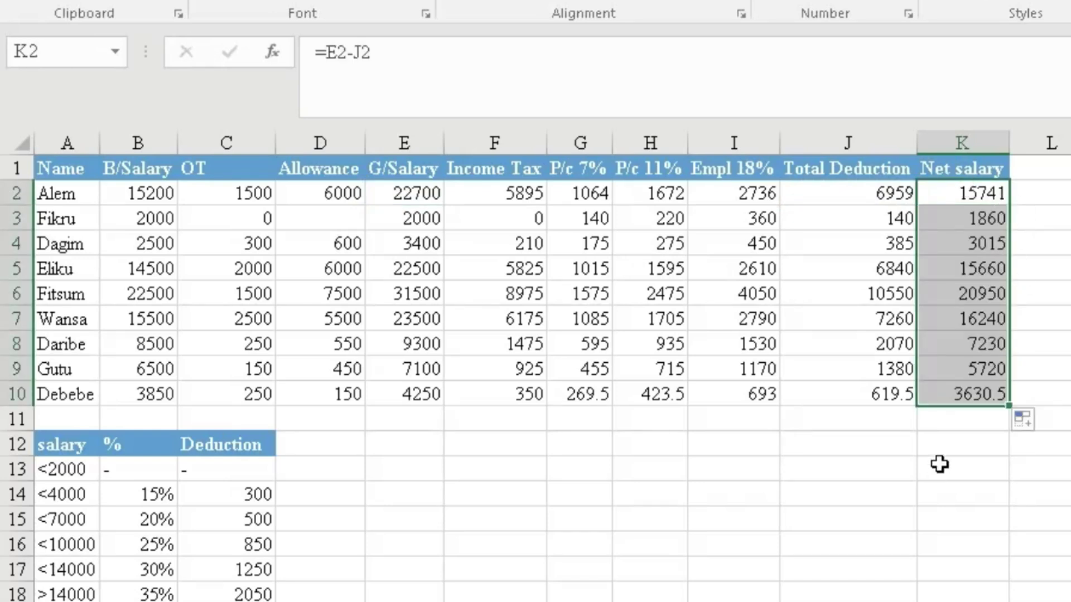
{"action": "left_click", "coordinate": [976, 475]}
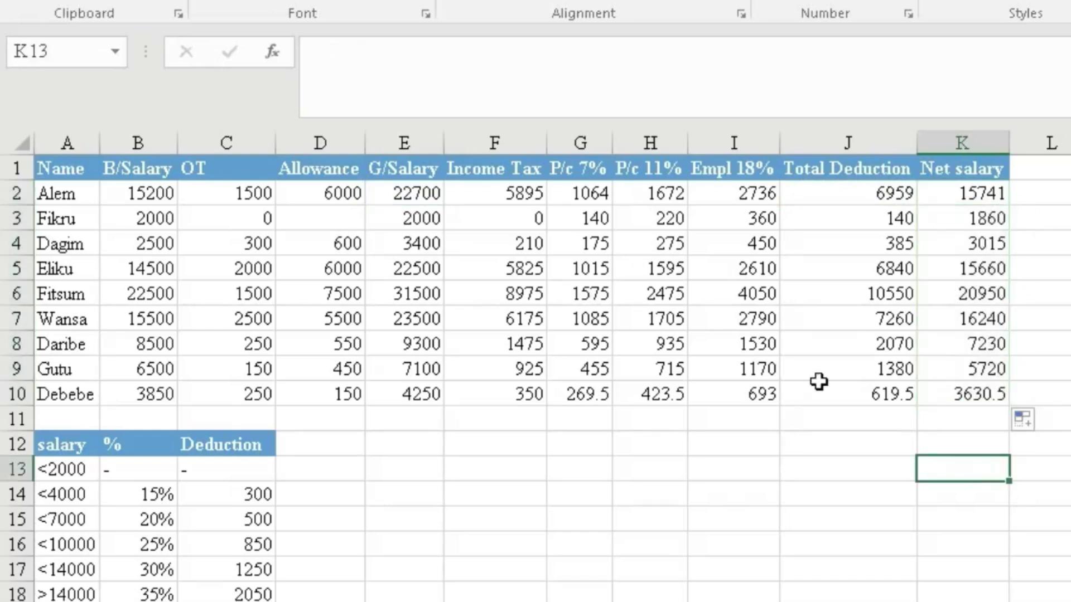
Check the income tax formula in F3 and change the basic salary in B3 to 2050.
{"action": "left_click", "coordinate": [531, 216]}
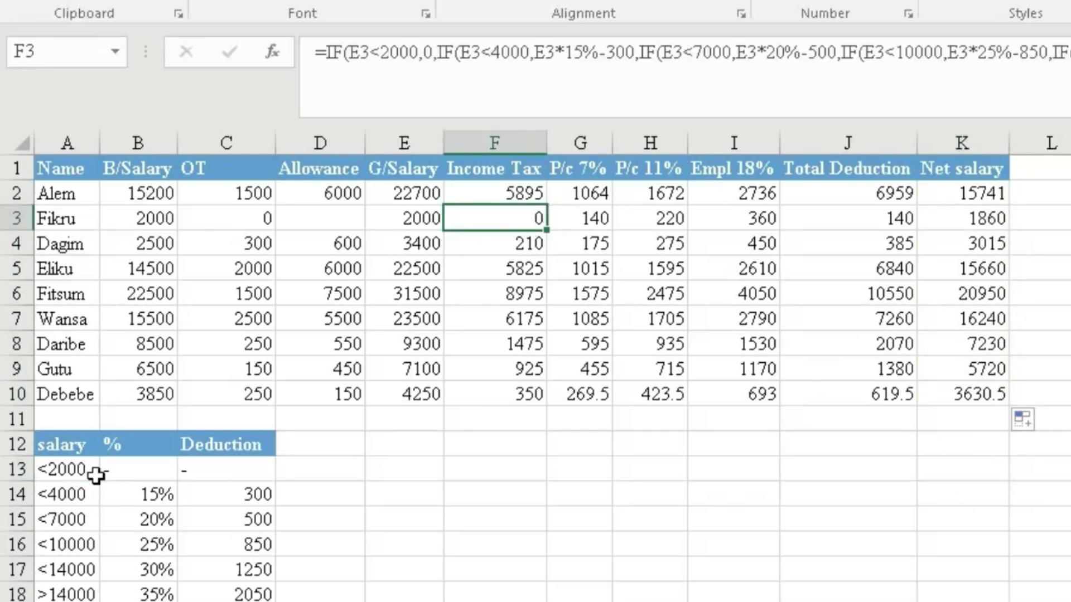
{"action": "left_click", "coordinate": [155, 219]}
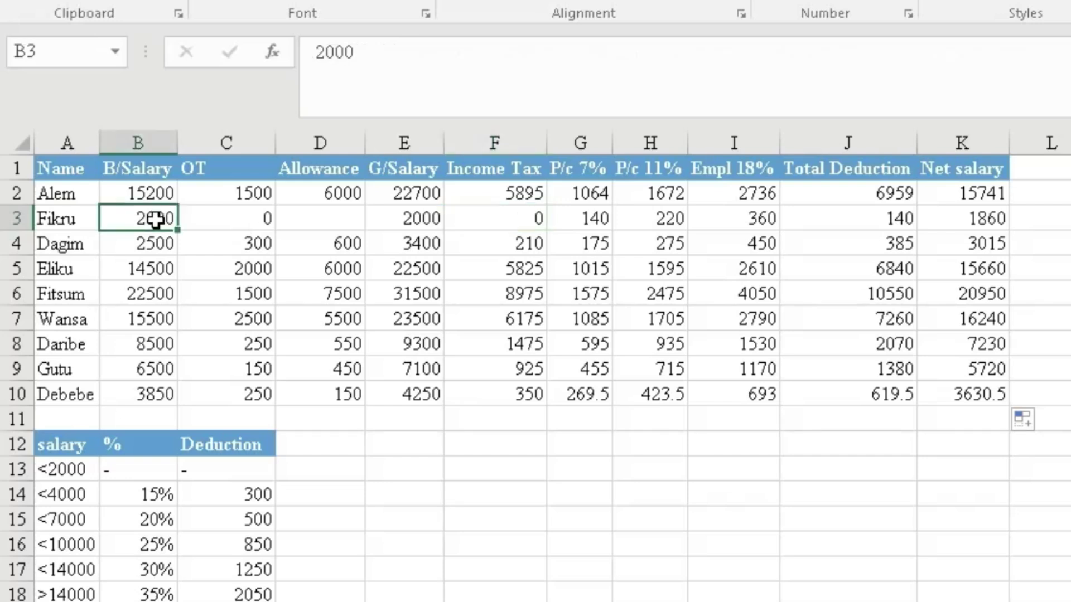
{"action": "type", "text": "2050"}
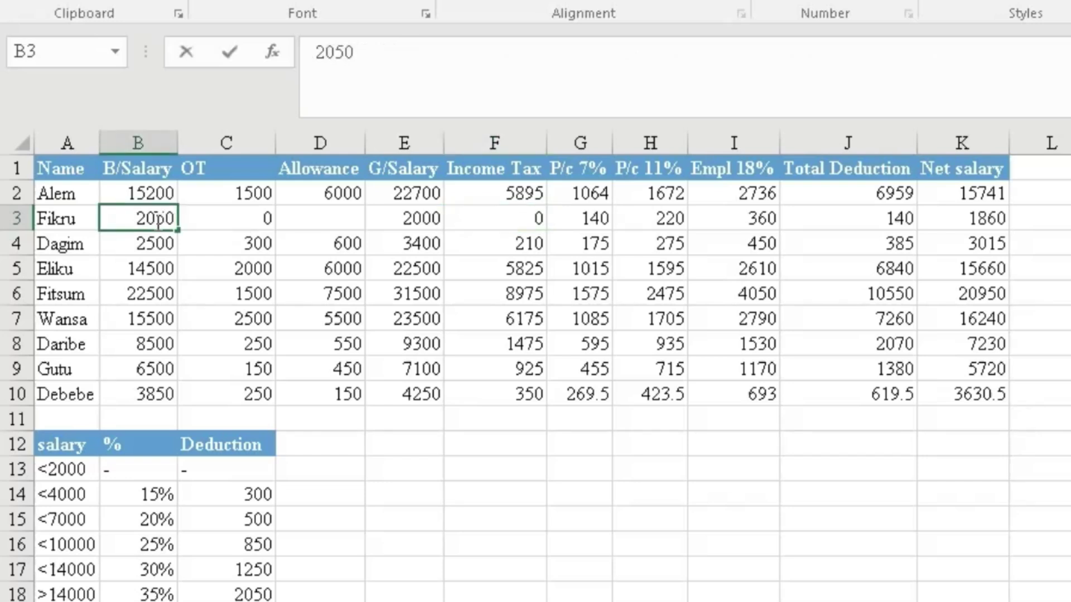
{"action": "key", "text": "Return"}
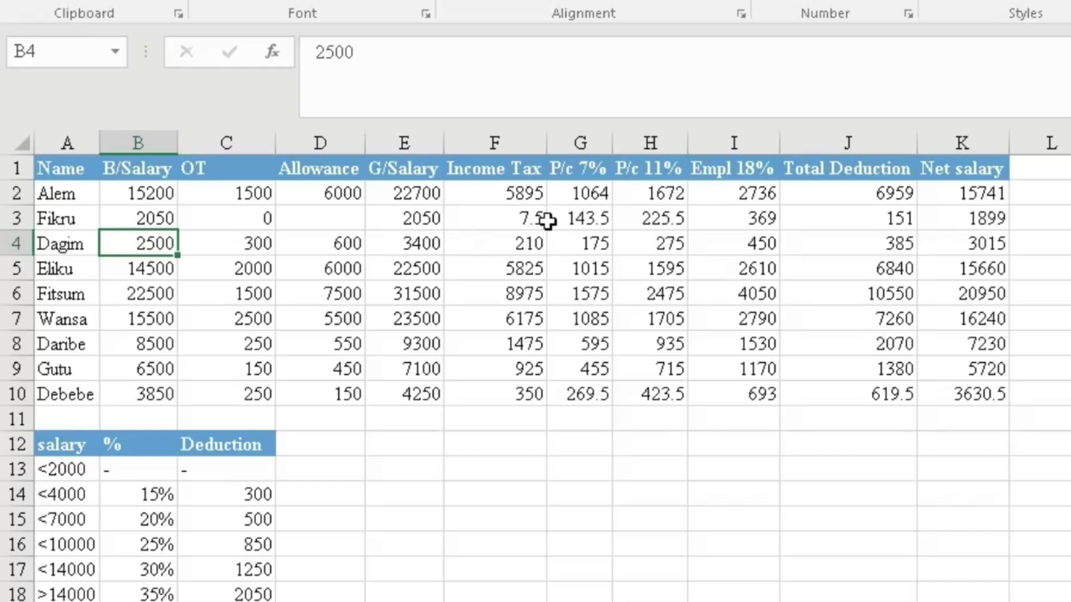